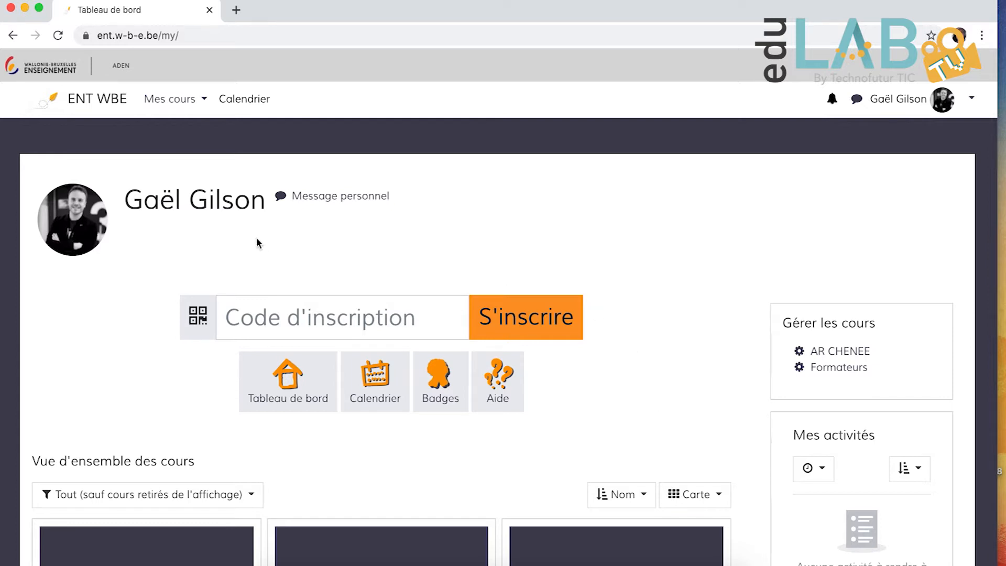
- Open the 3DJ Français course and turn on editing mode
click(183, 100)
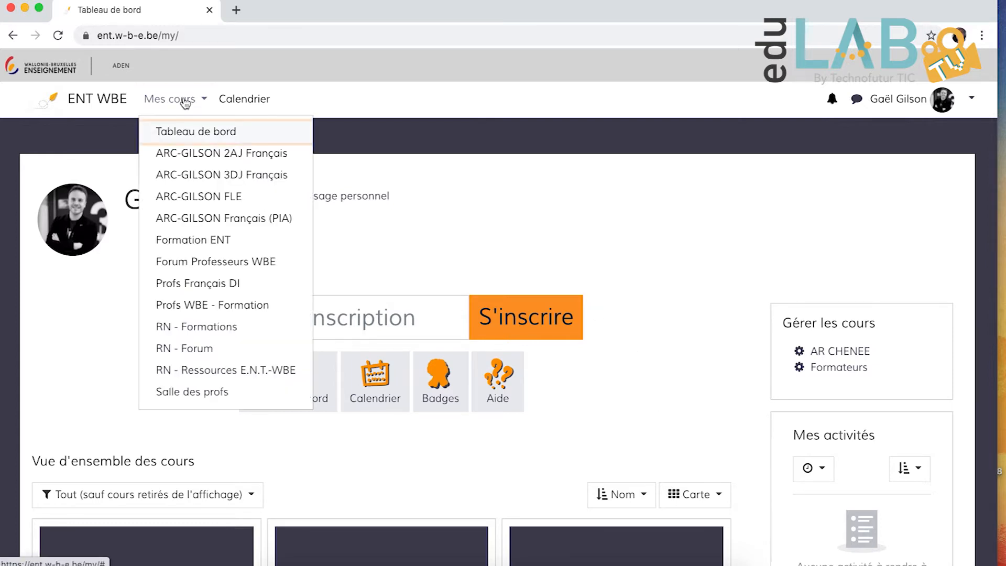
click(193, 177)
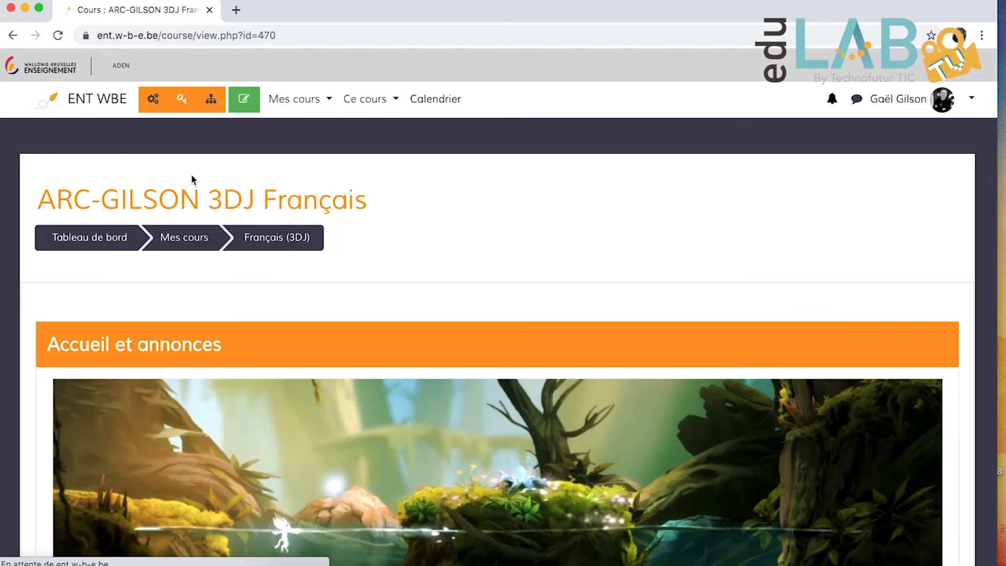
scroll(508, 218, down, 5)
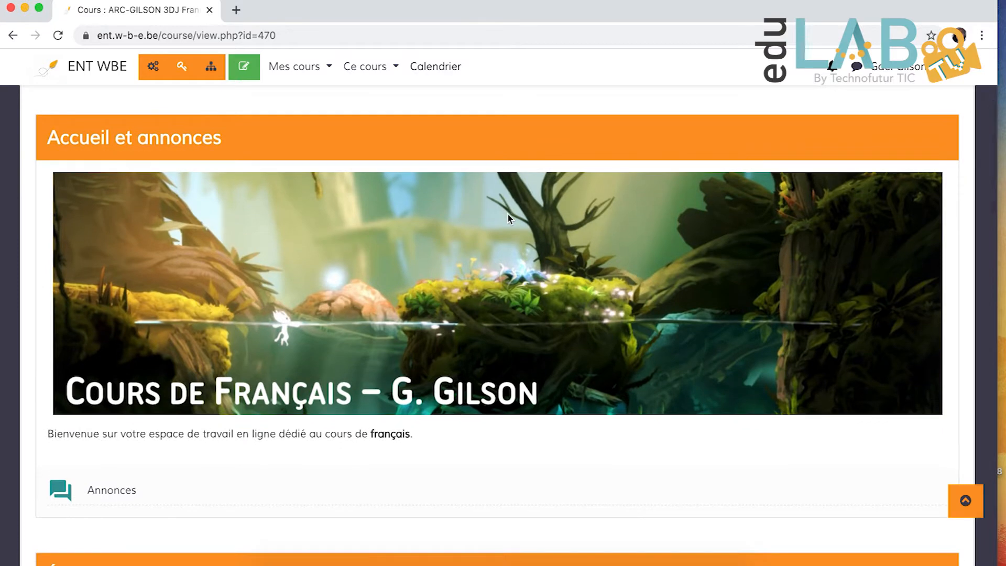
scroll(508, 217, up, 4)
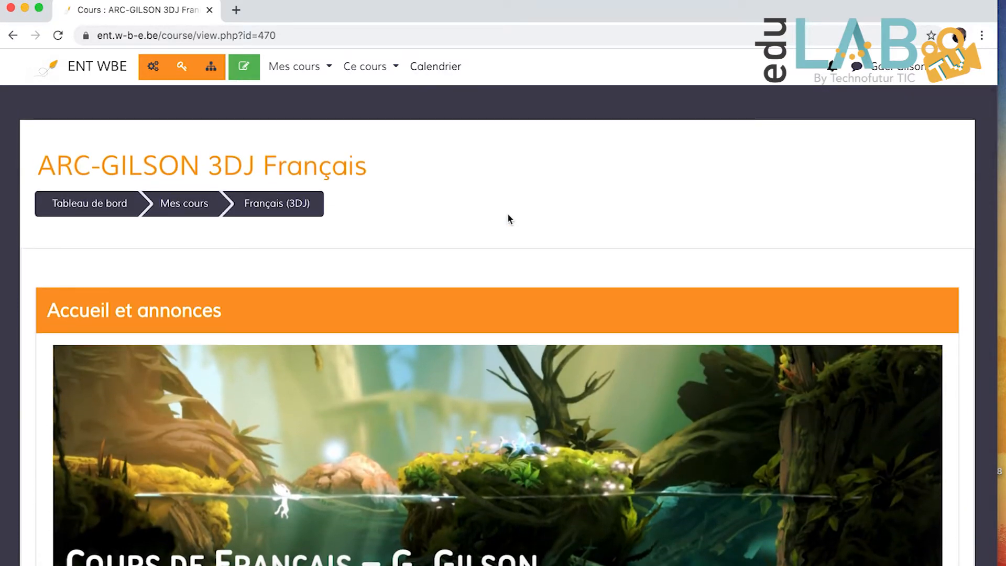
click(243, 70)
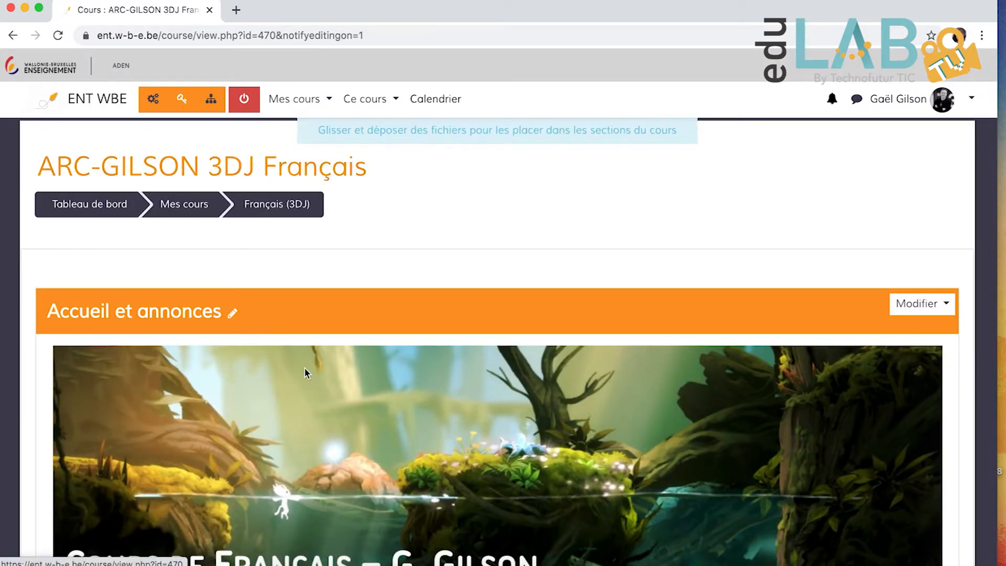
- Add a Test activity to the Évaluations formatives section of the course
scroll(306, 371, down, 5)
scroll(307, 373, down, 7)
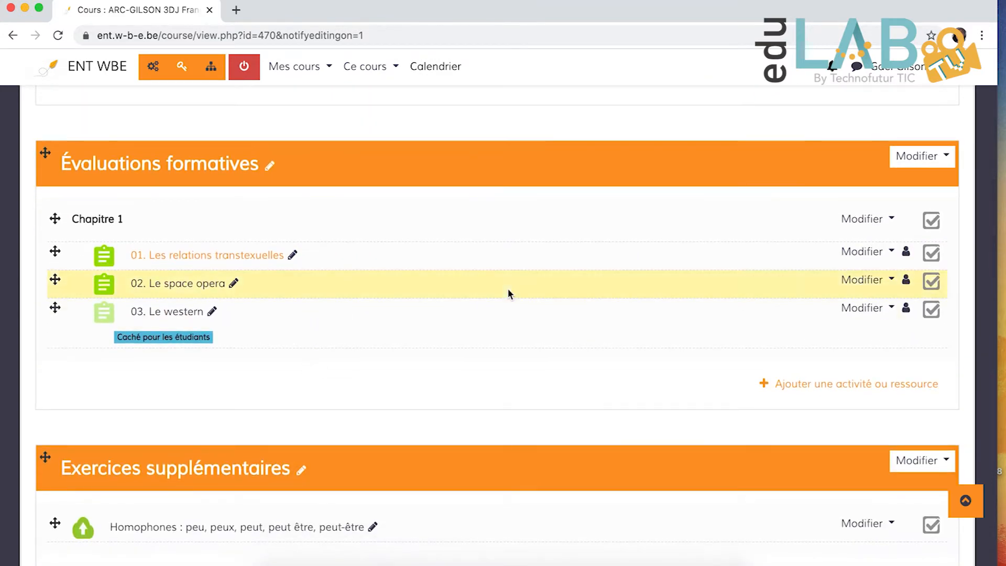
click(799, 388)
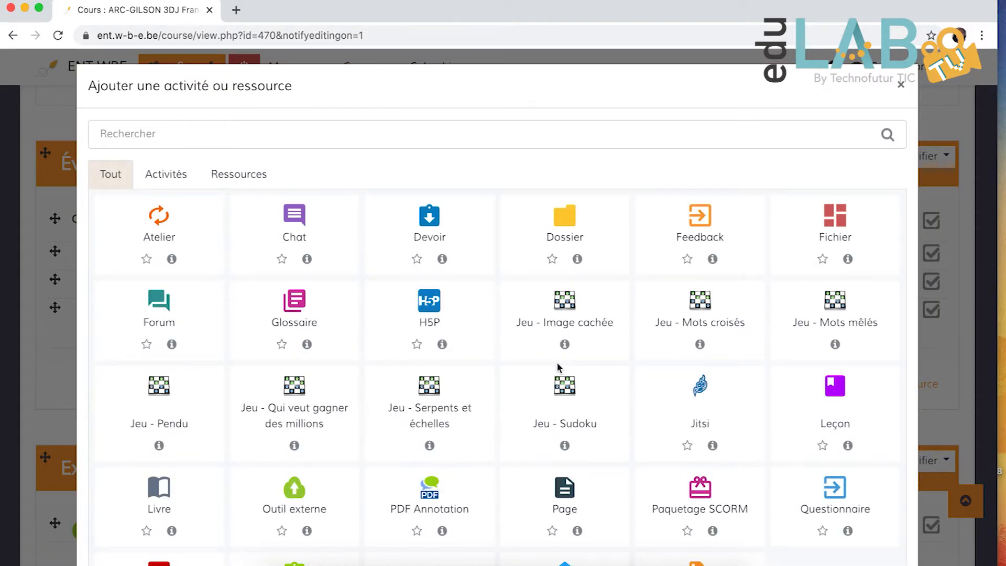
scroll(559, 367, down, 3)
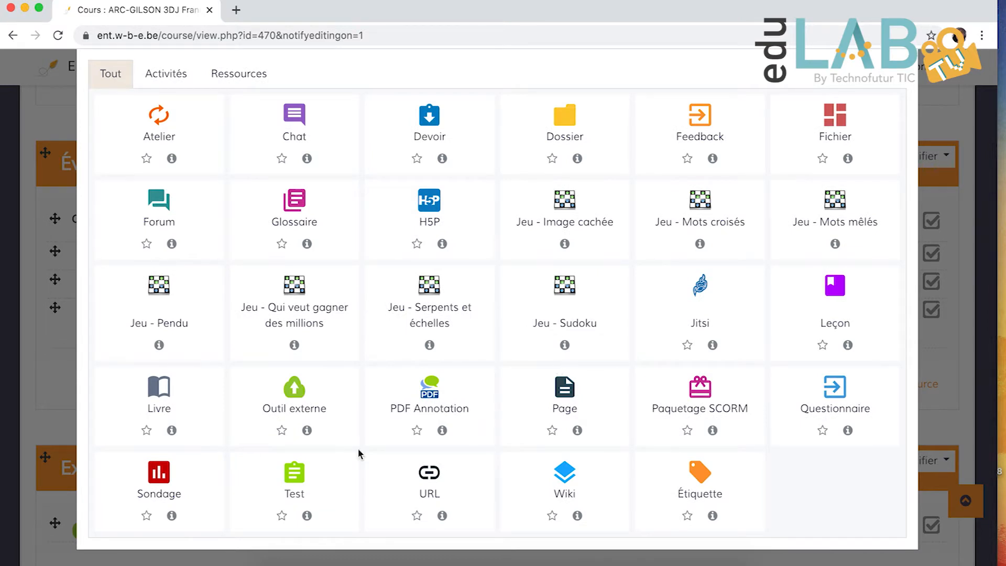
click(297, 478)
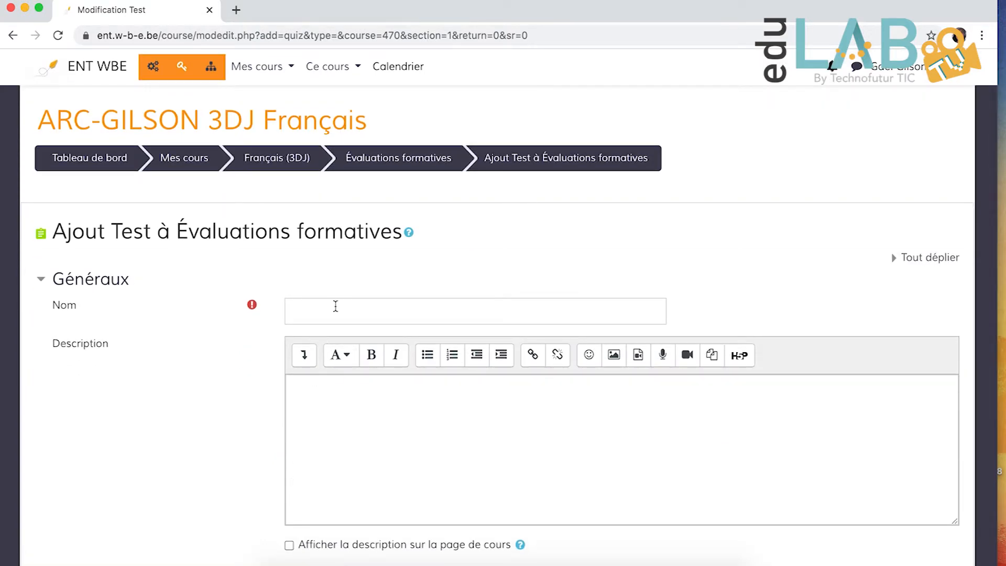
- Name the new test "Le space opera" and leave its description empty
click(336, 308)
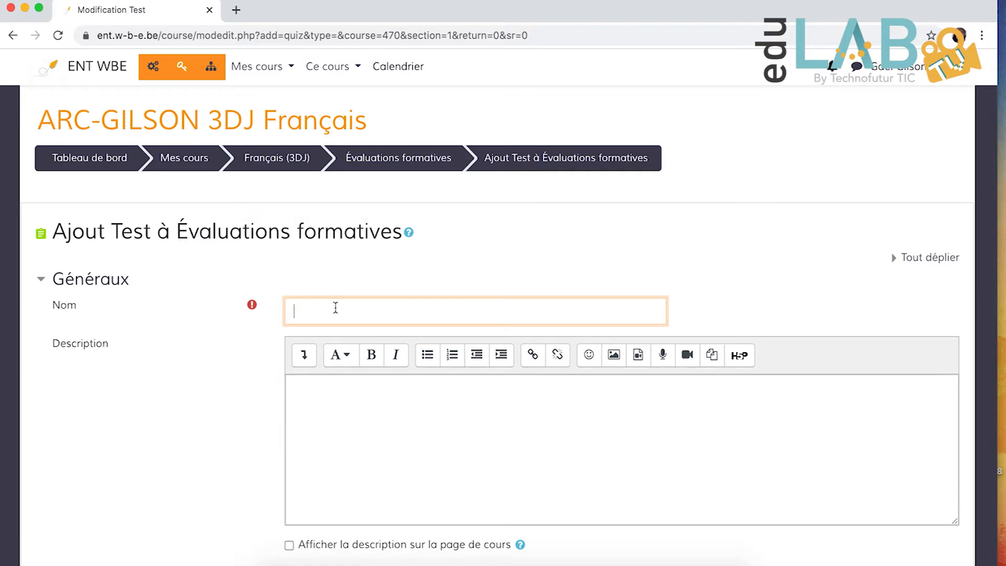
text(Le space opera)
click(428, 421)
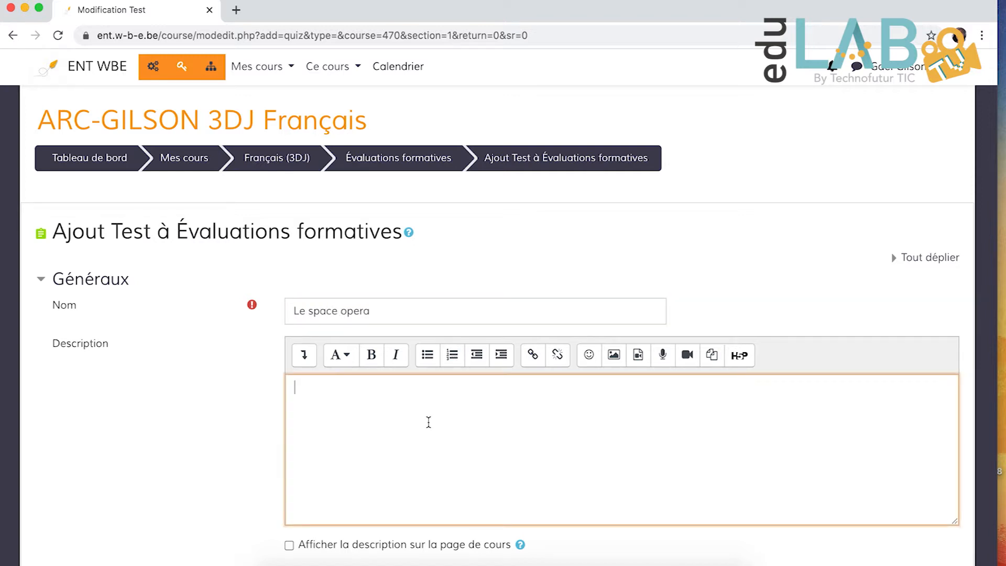
- Expand the test's Temps section and examine the opening date, closing date and available time settings
scroll(429, 422, down, 1)
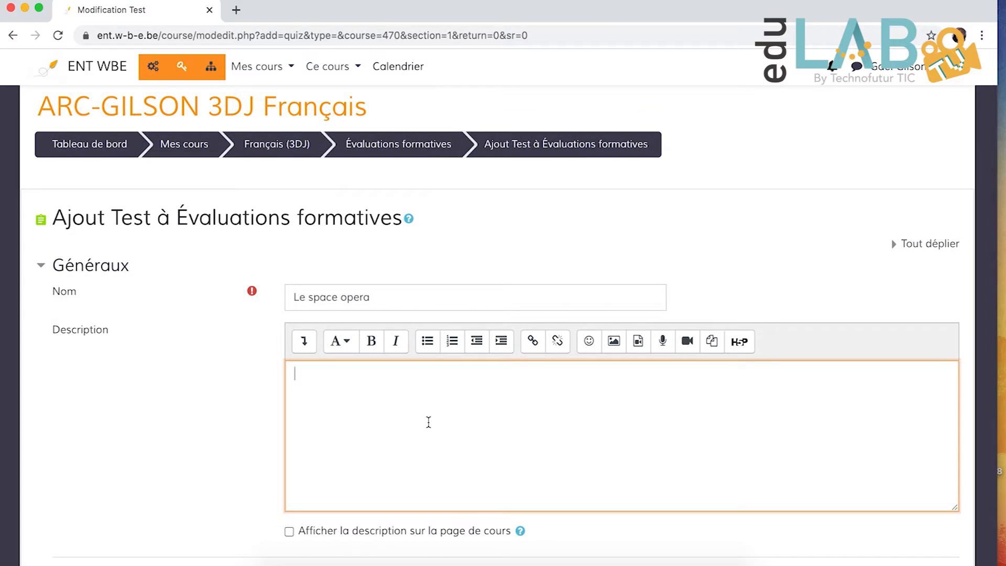
scroll(428, 422, down, 5)
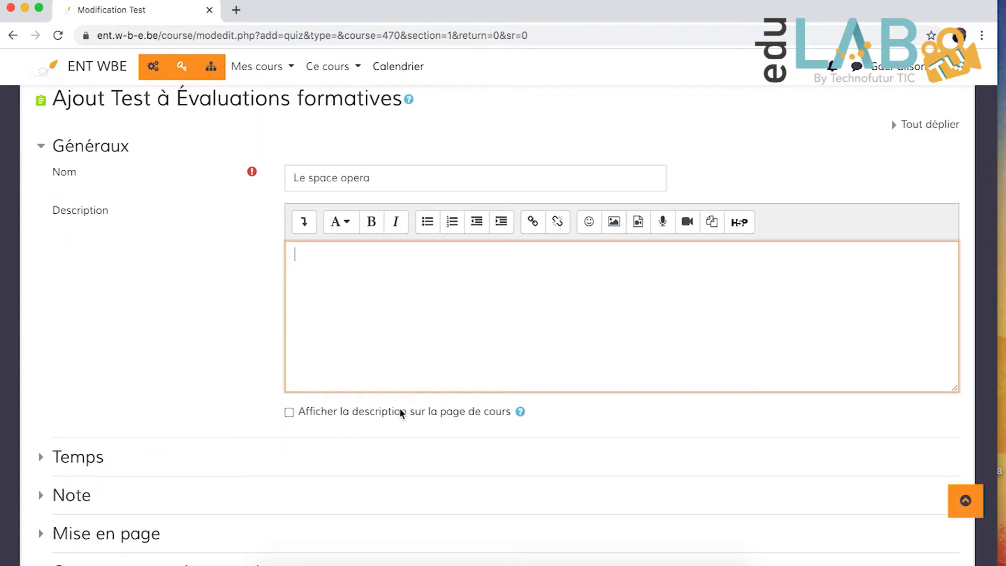
scroll(389, 321, up, 2)
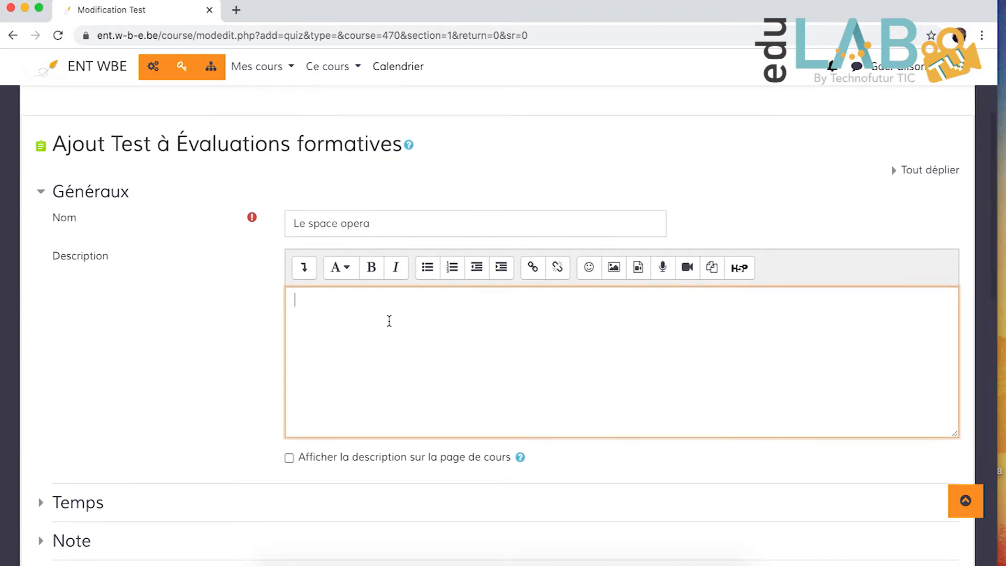
scroll(390, 321, down, 3)
scroll(389, 321, up, 2)
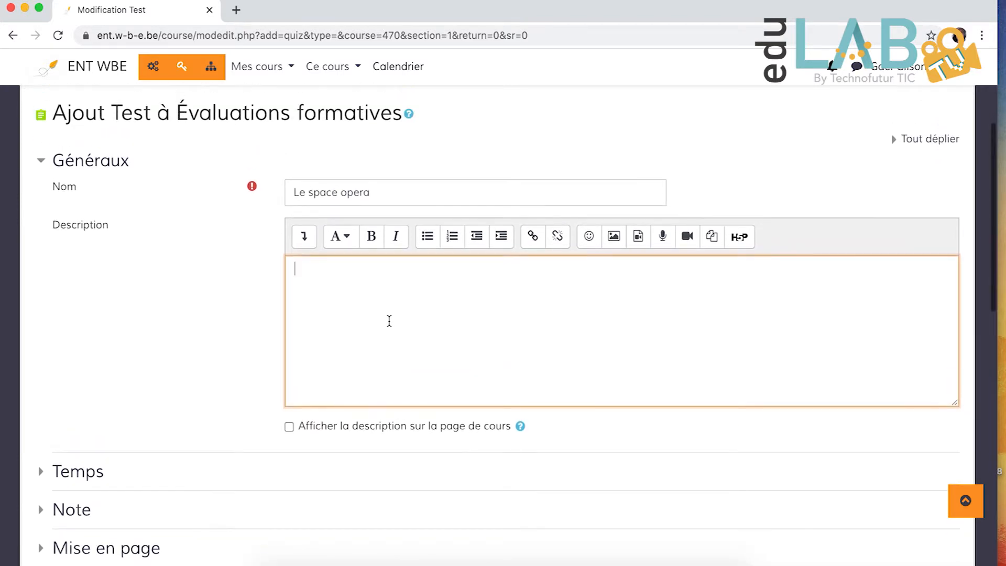
scroll(389, 320, up, 1)
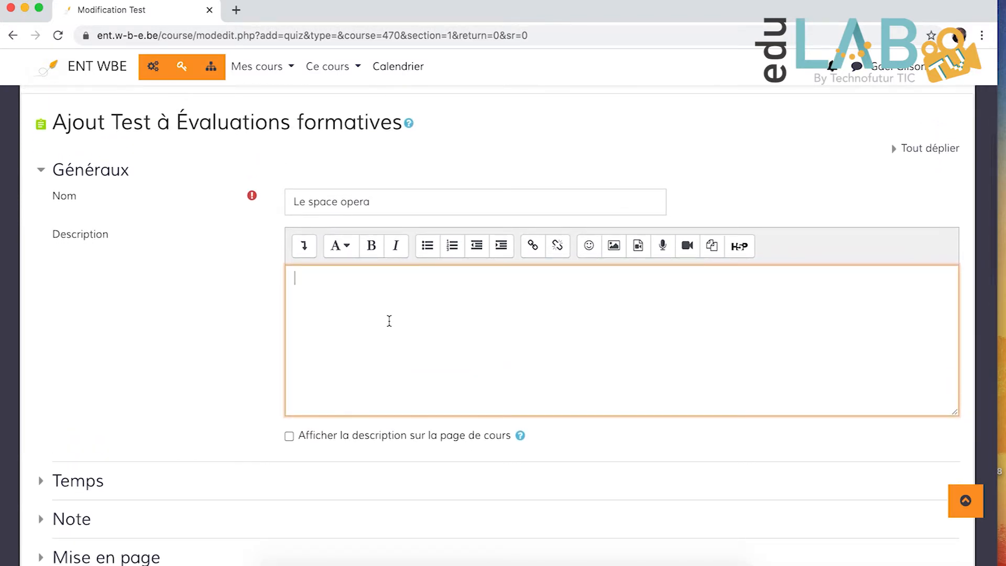
scroll(389, 321, down, 3)
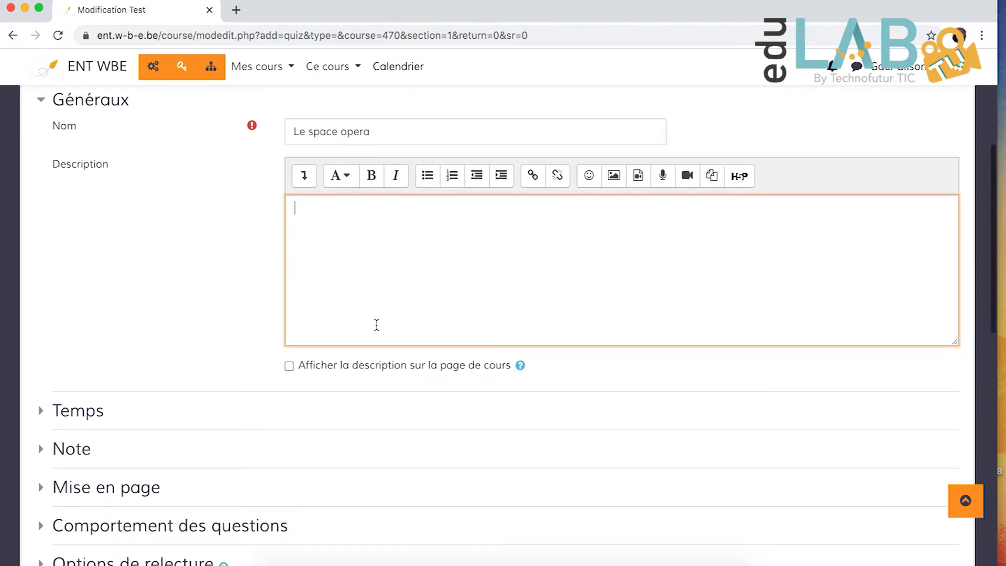
scroll(388, 321, down, 3)
click(42, 320)
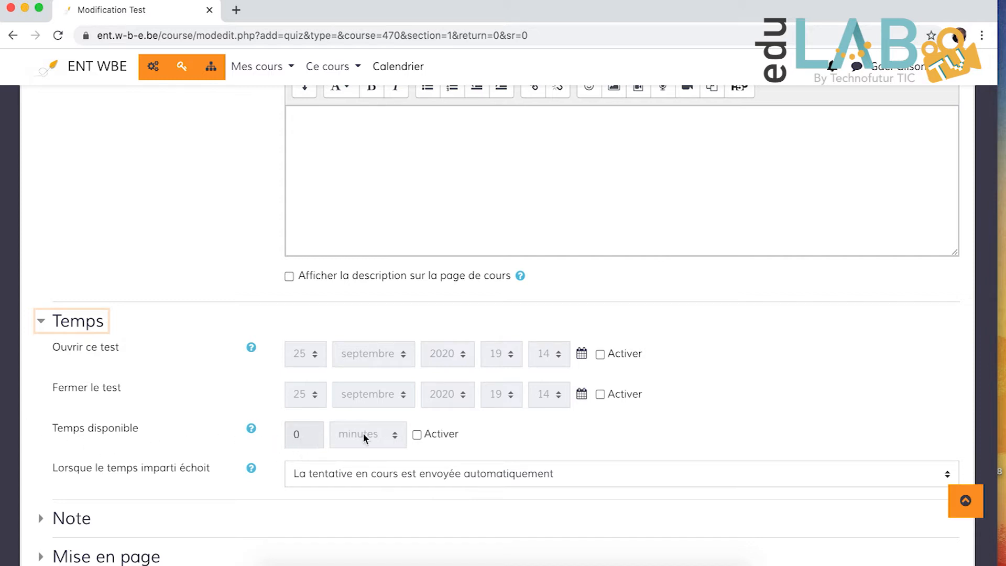
scroll(394, 435, down, 2)
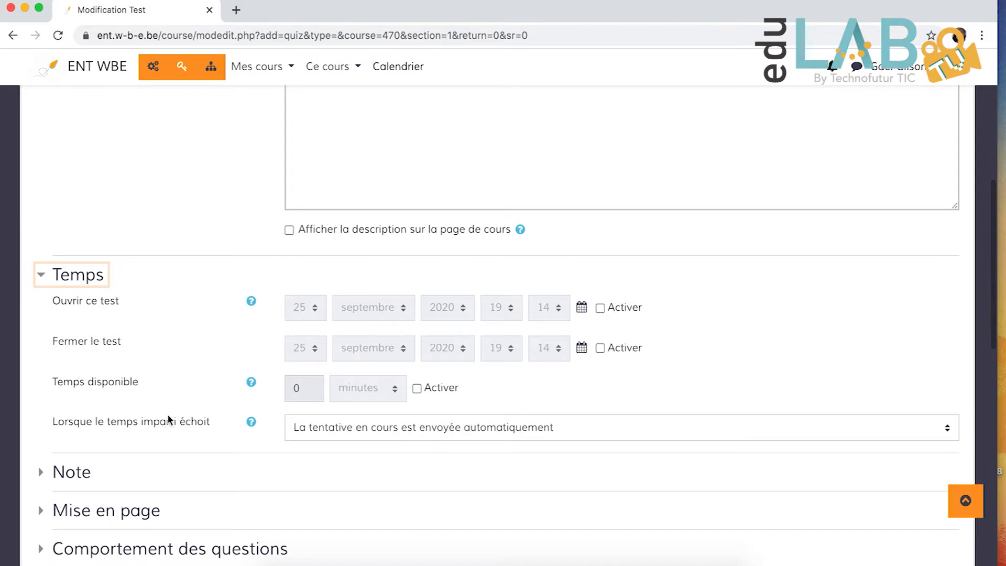
- Review the choices for what happens when the allotted time expires, keeping "La tentative en cours est envoyée automatiquement"
click(454, 433)
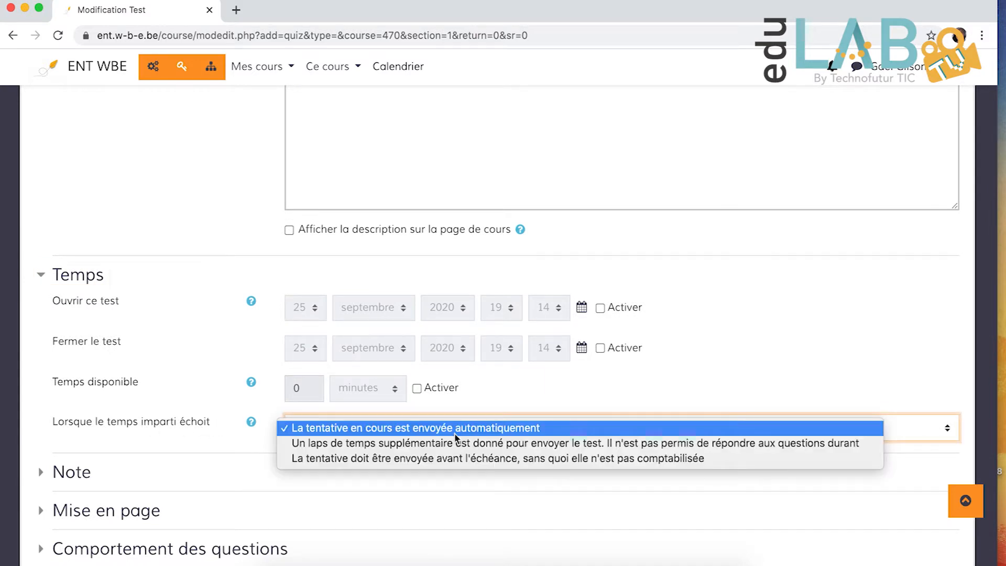
click(417, 432)
click(373, 428)
click(249, 446)
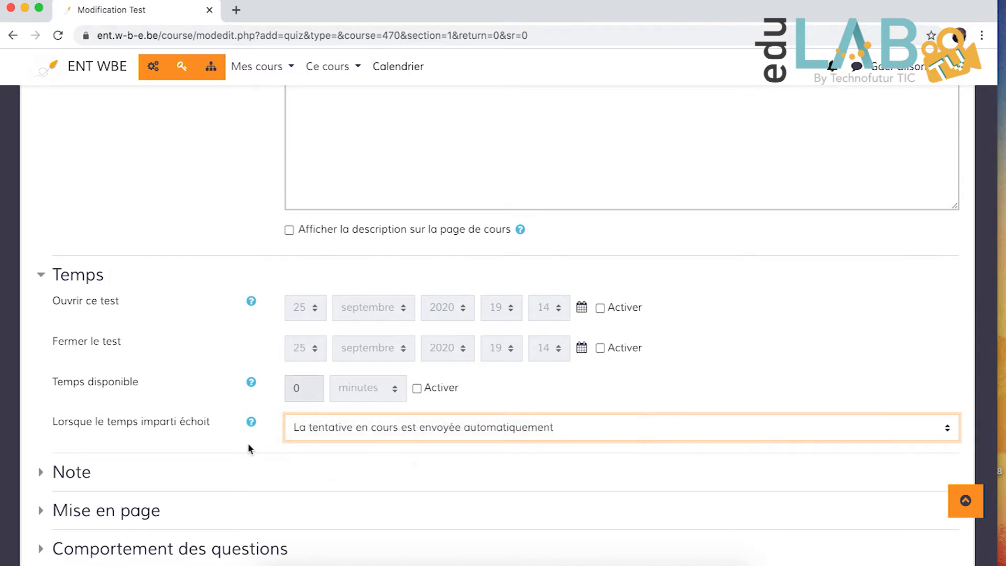
click(360, 430)
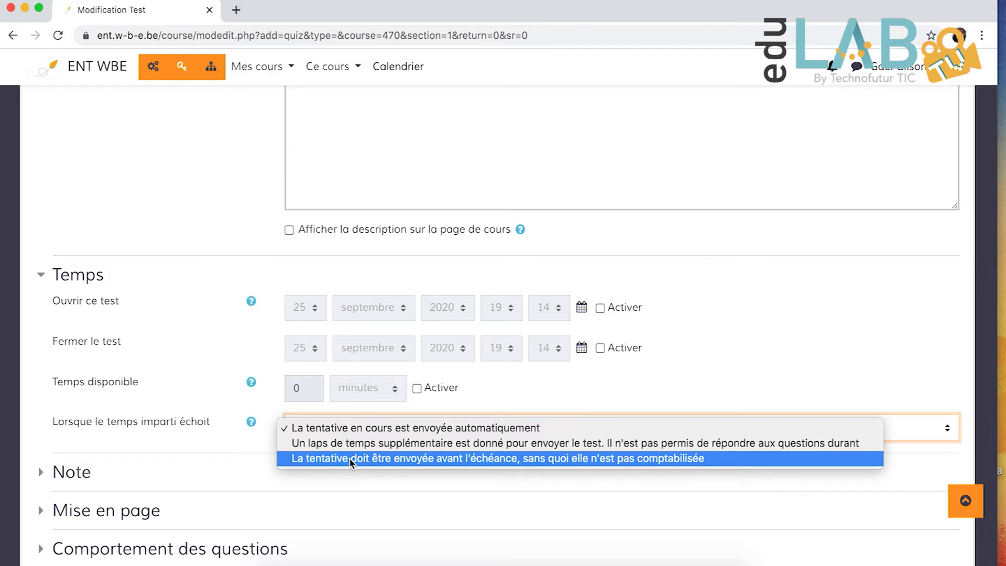
click(191, 431)
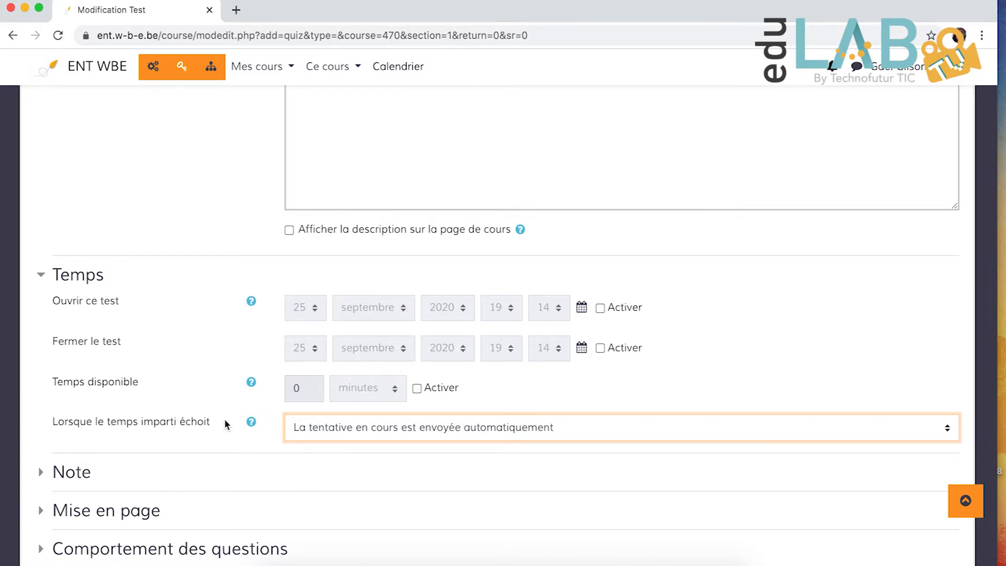
- Expand the Note section and examine the grade category and passing grade settings
scroll(225, 422, down, 3)
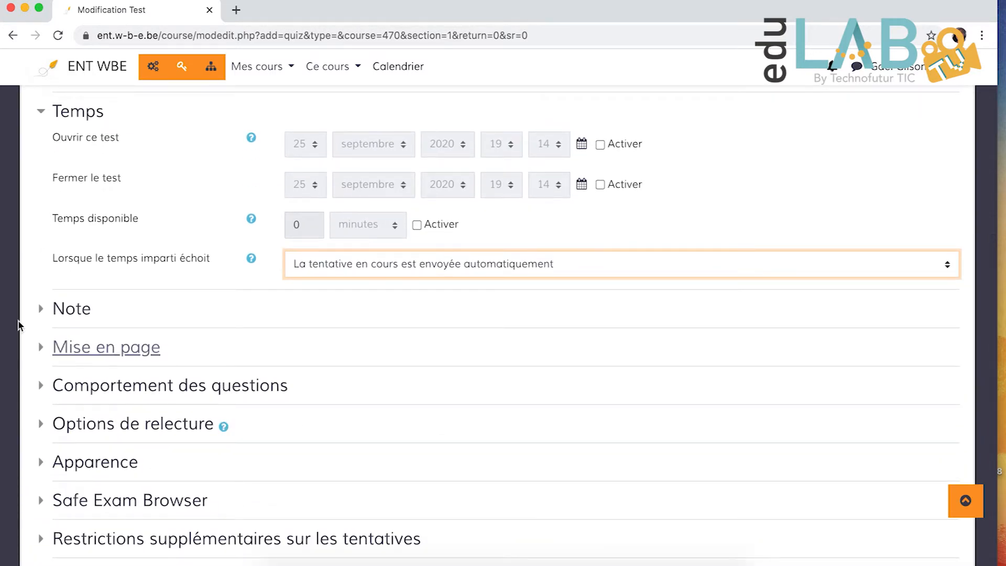
click(52, 310)
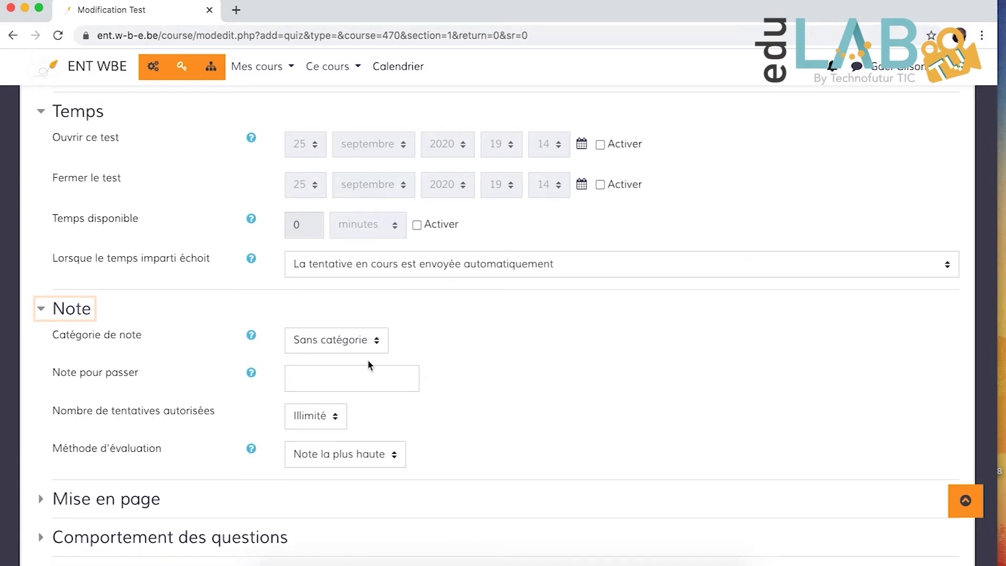
click(334, 376)
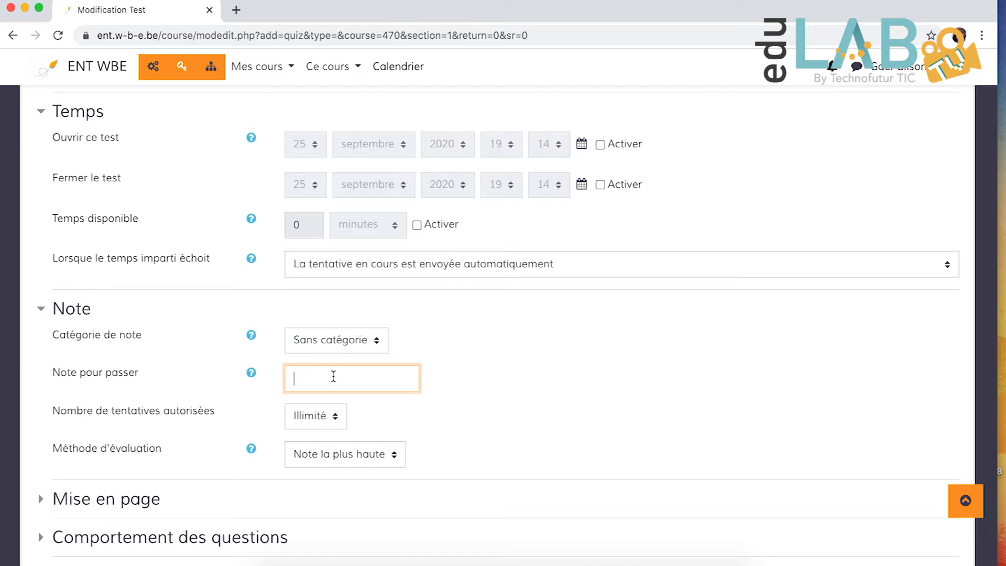
scroll(334, 376, down, 1)
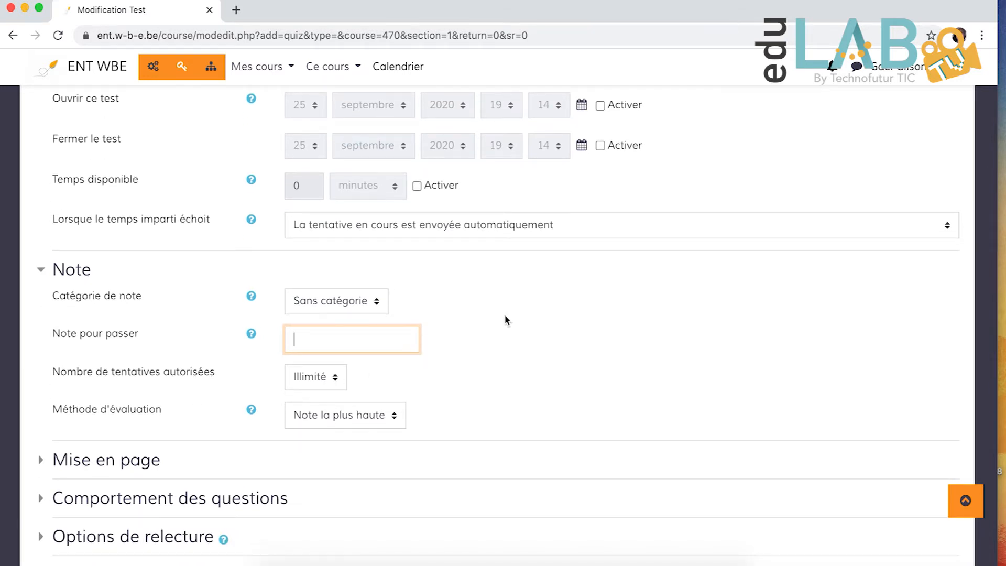
scroll(524, 361, down, 1)
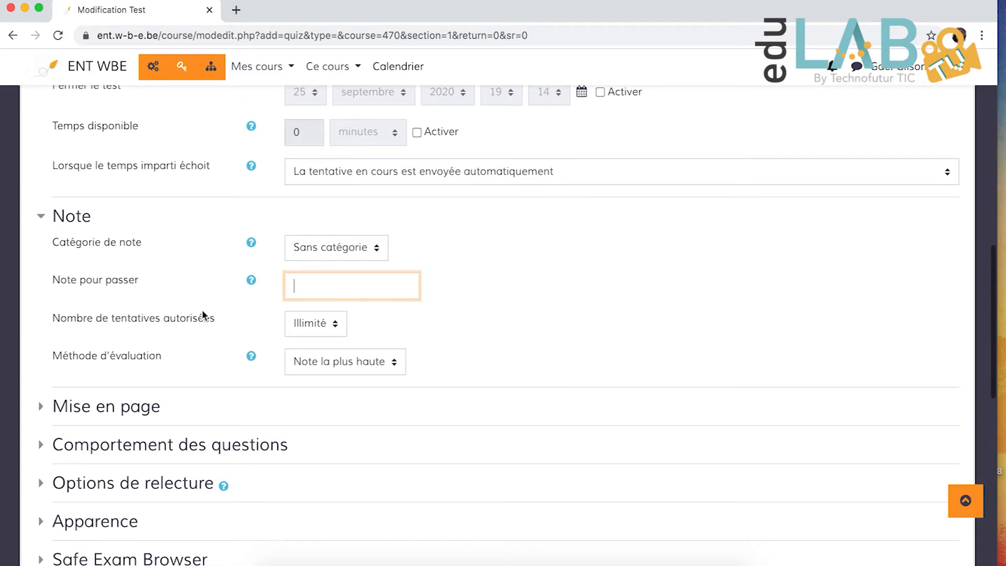
- Review the choices for the number of allowed attempts, keeping Illimité
click(312, 323)
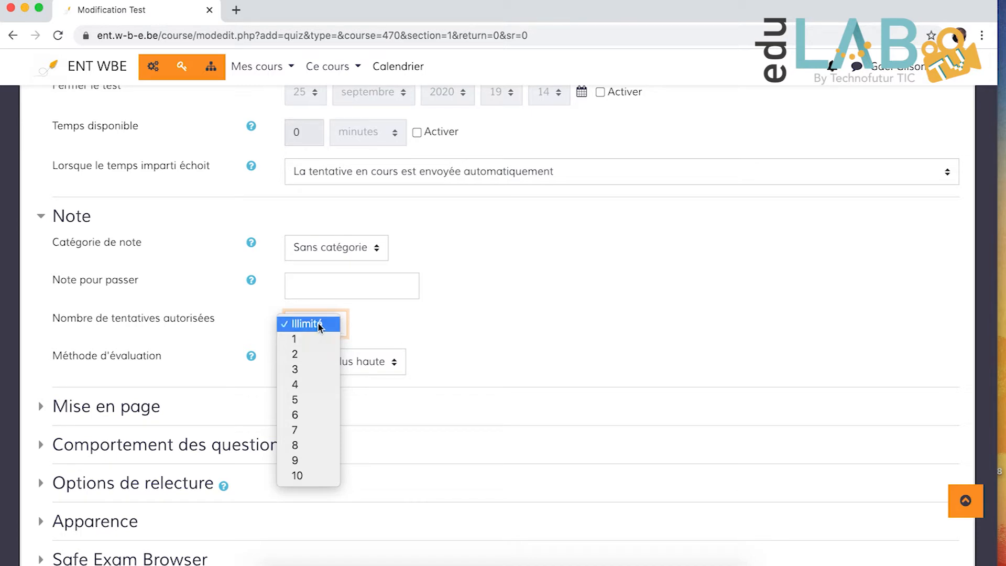
click(328, 325)
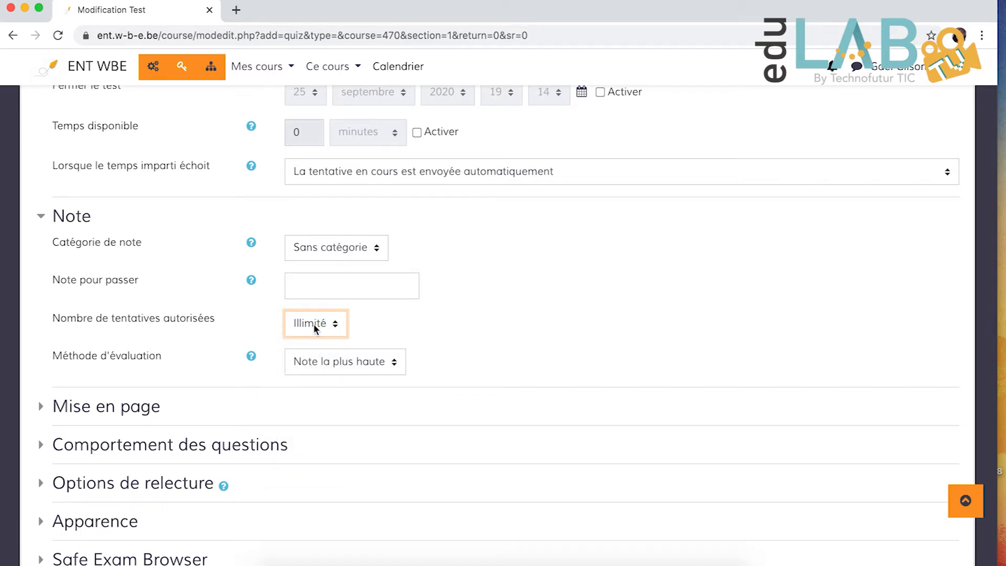
click(313, 323)
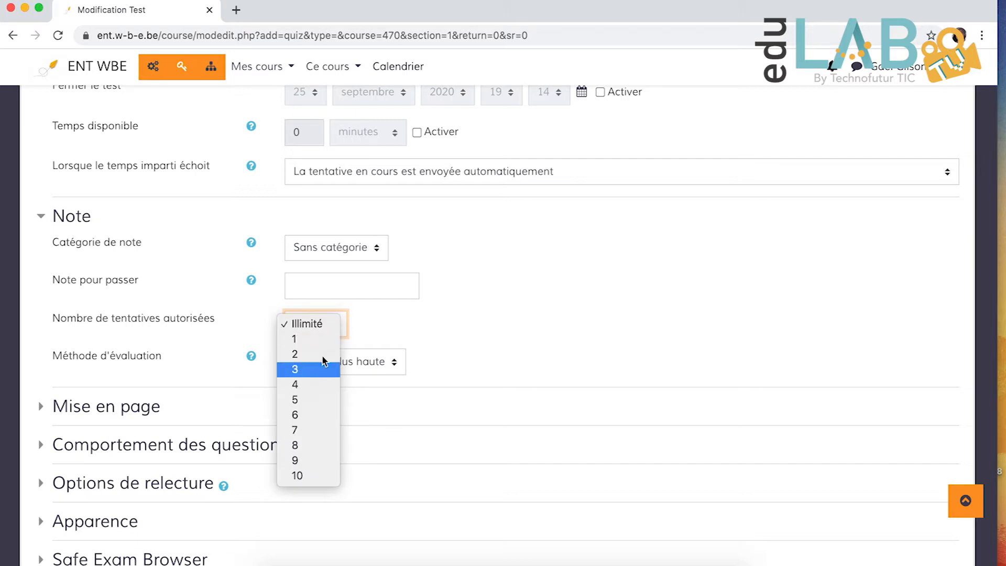
click(447, 320)
- Review the available evaluation methods for the test, keeping "Note la plus haute"
scroll(447, 320, down, 3)
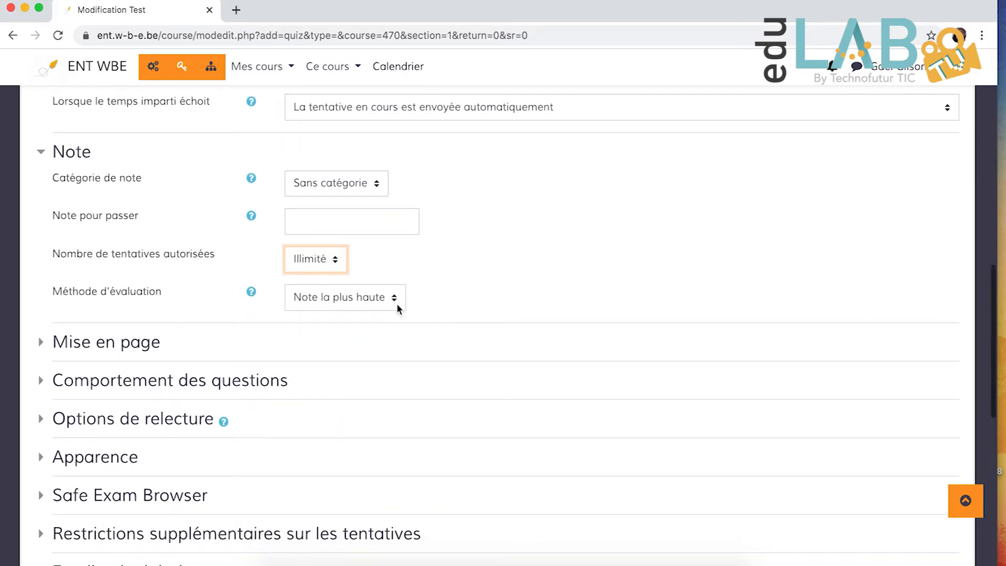
click(348, 299)
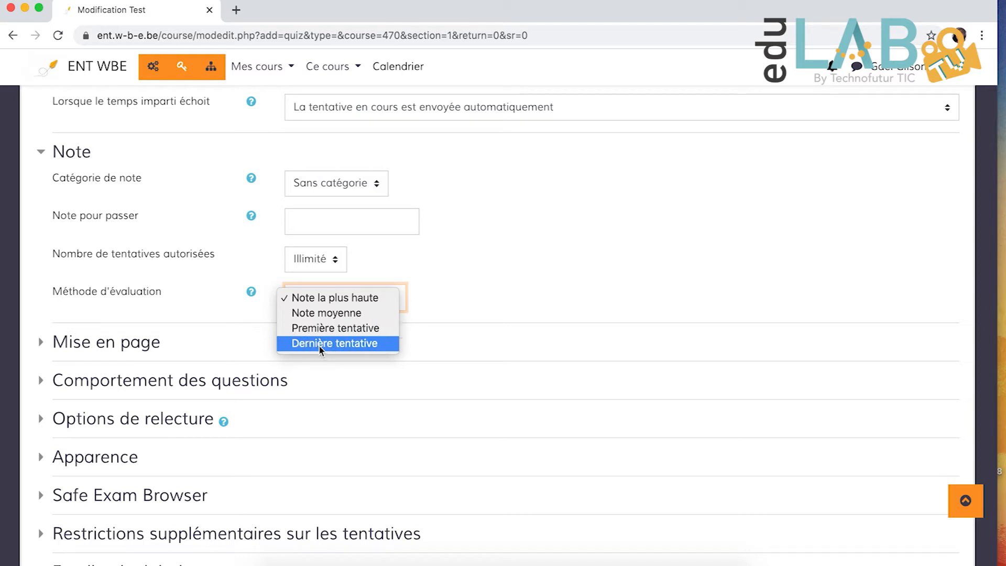
click(548, 283)
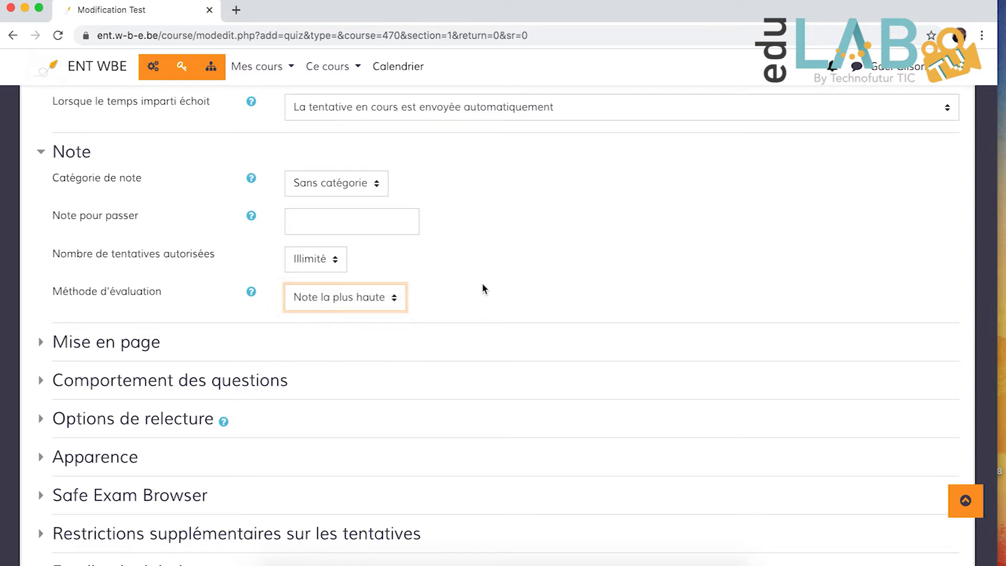
scroll(482, 288, down, 1)
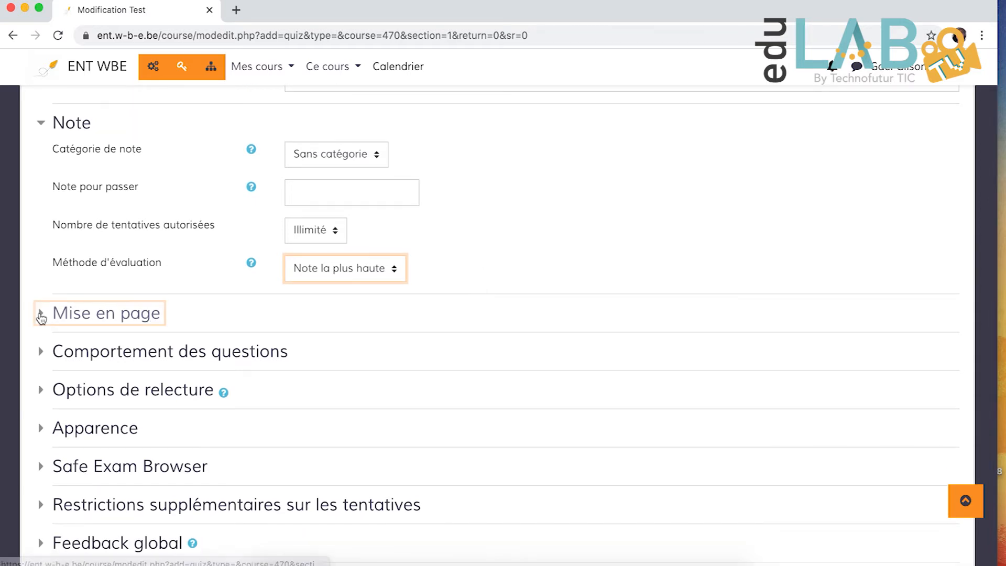
- Expand the Mise en page section and review the Nouvelle page choices, keeping "Chaque question"
click(41, 314)
scroll(203, 366, down, 1)
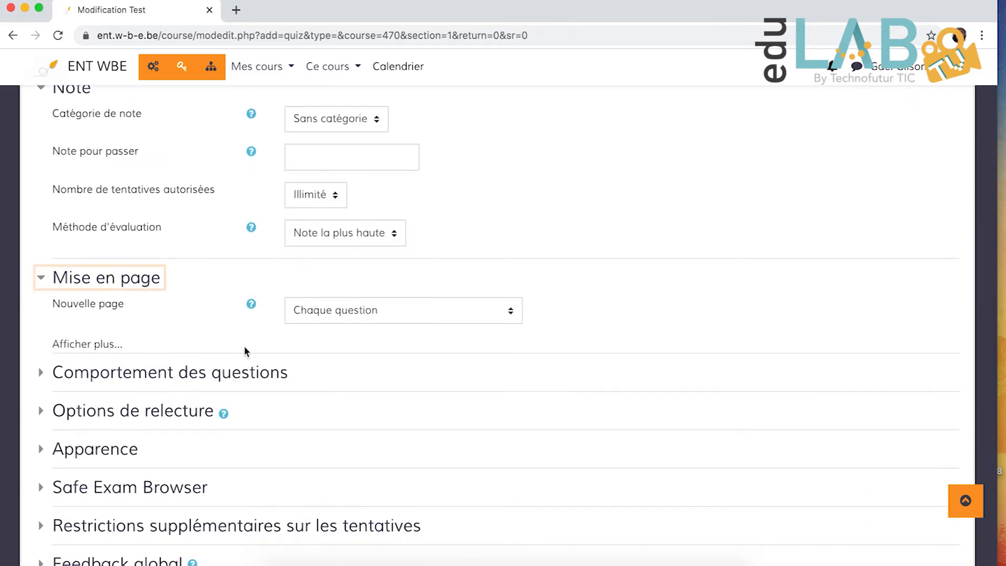
click(341, 310)
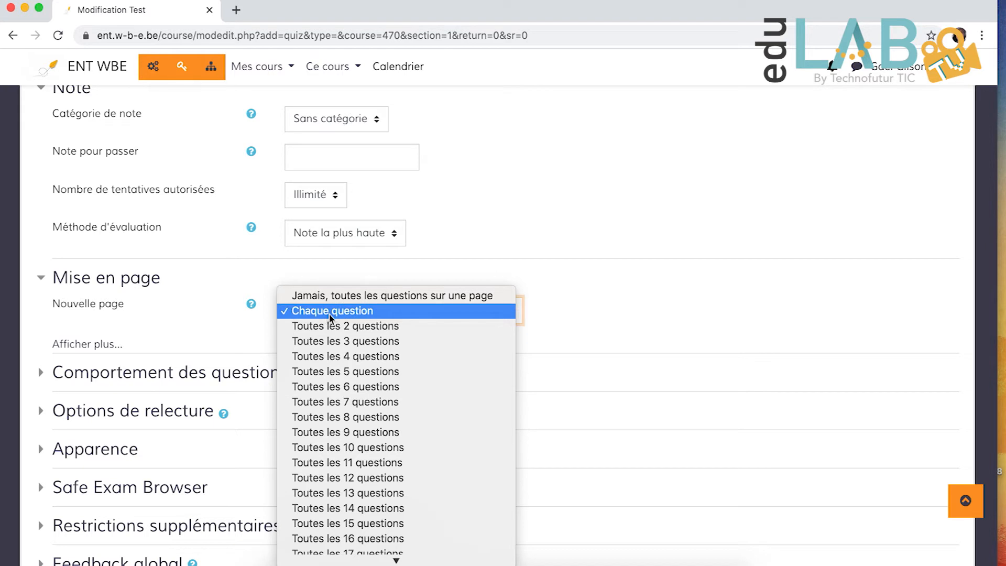
click(331, 314)
- Show the additional layout settings and review the available navigation methods, keeping Libre
scroll(479, 307, down, 2)
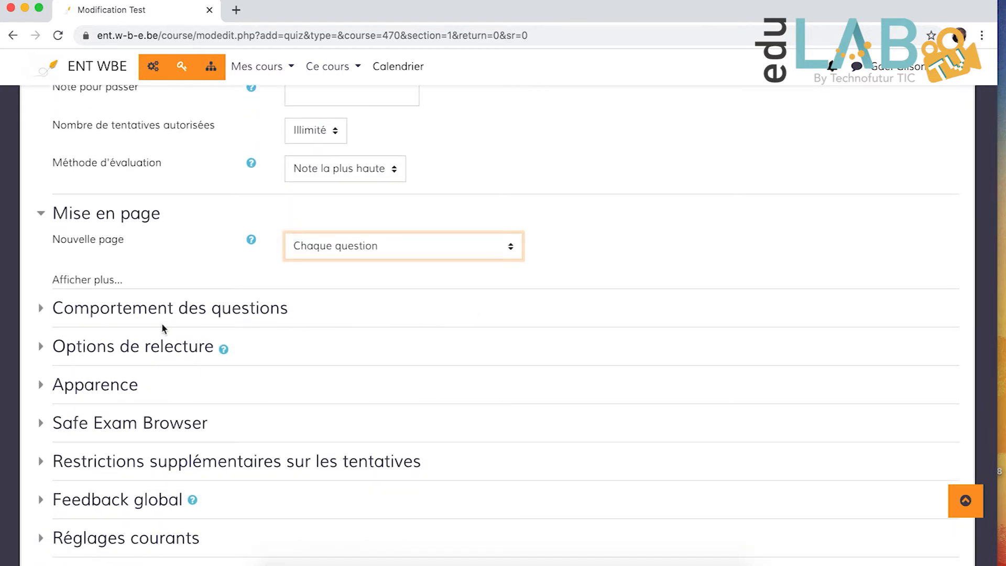
click(112, 284)
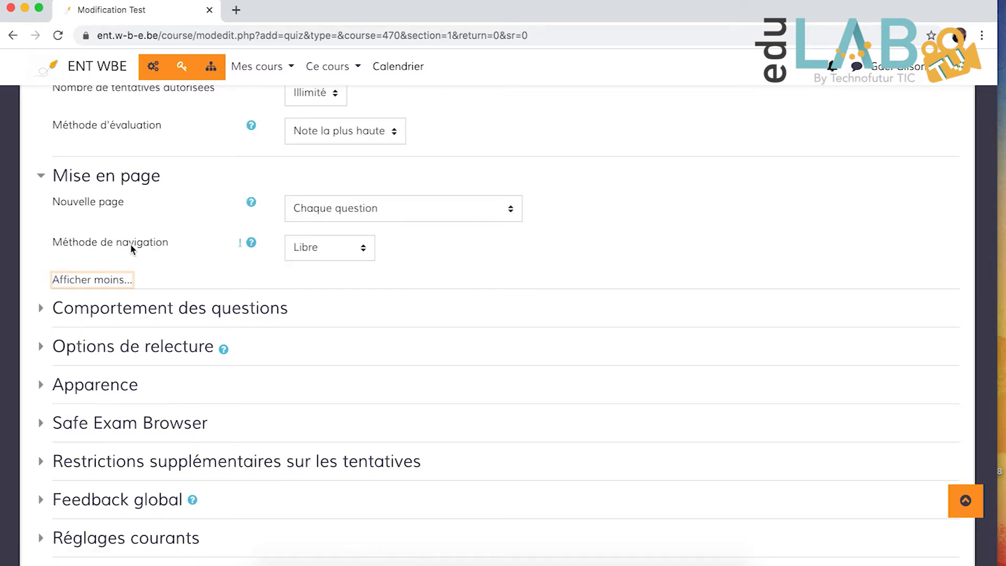
click(300, 253)
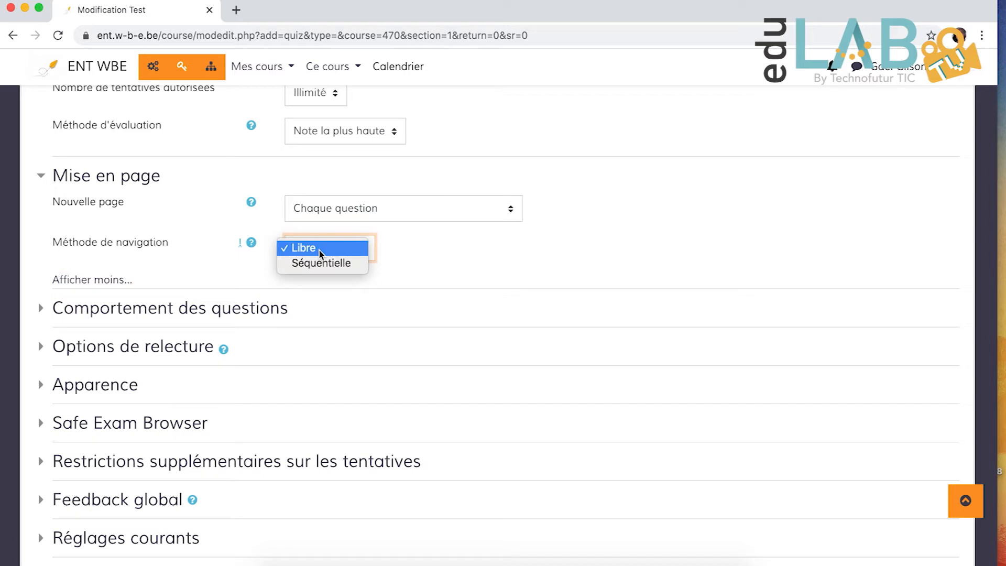
click(319, 250)
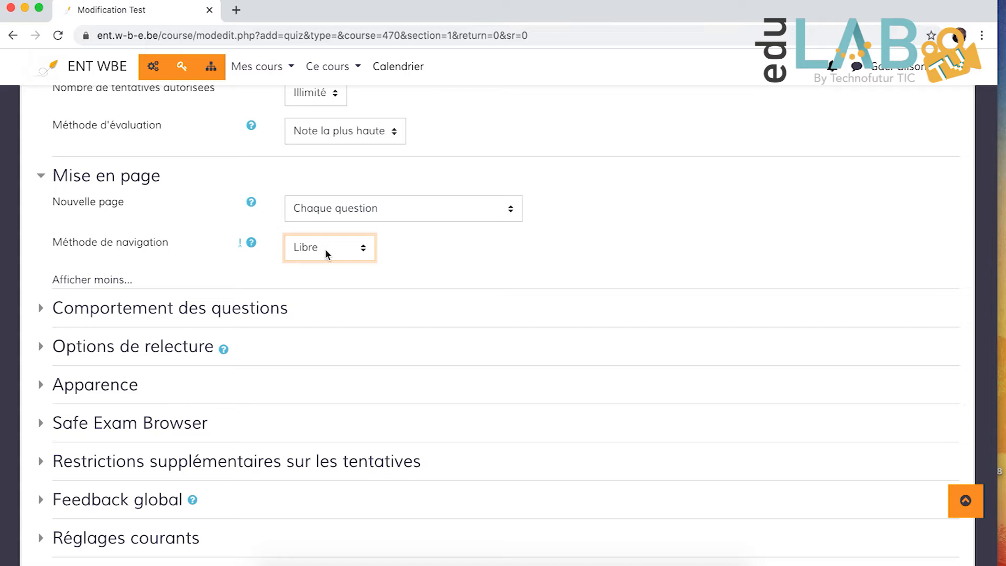
- Try the Séquentielle navigation method, and restore it to Libre
click(325, 248)
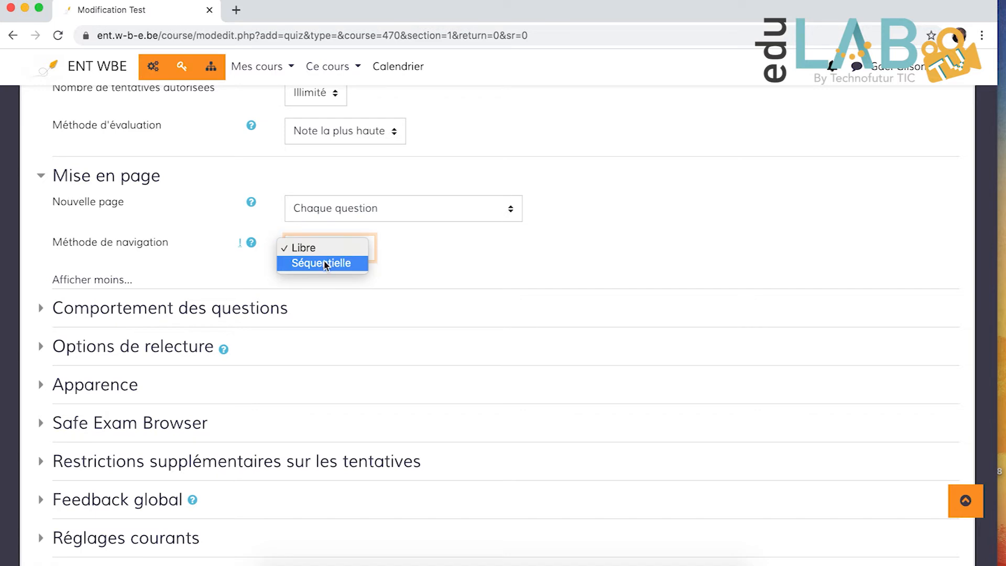
click(323, 260)
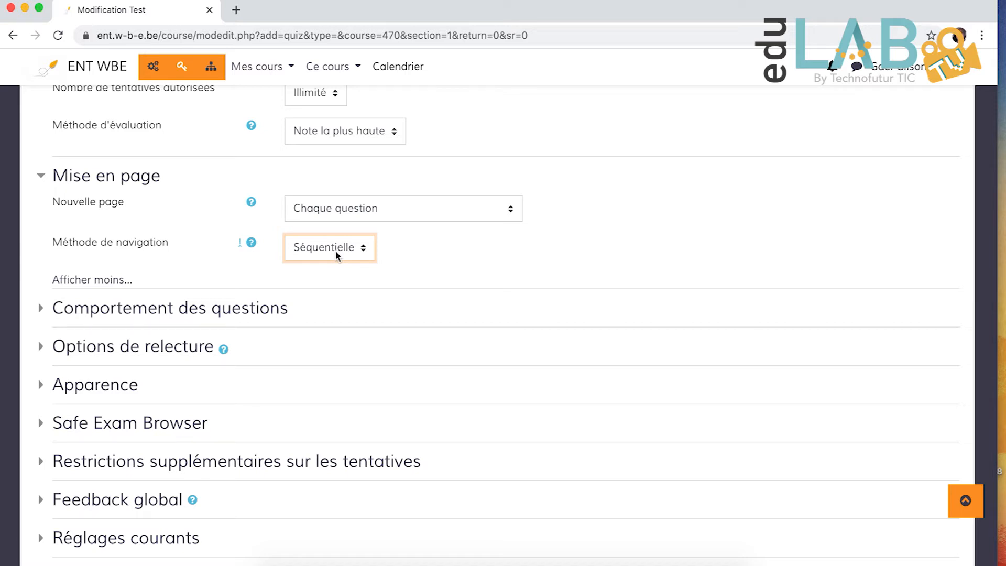
click(335, 251)
click(334, 236)
- Expand the Comportement des questions section and review the question behaviour choices, keeping "Feedback a posteriori"
scroll(314, 233, down, 1)
click(41, 278)
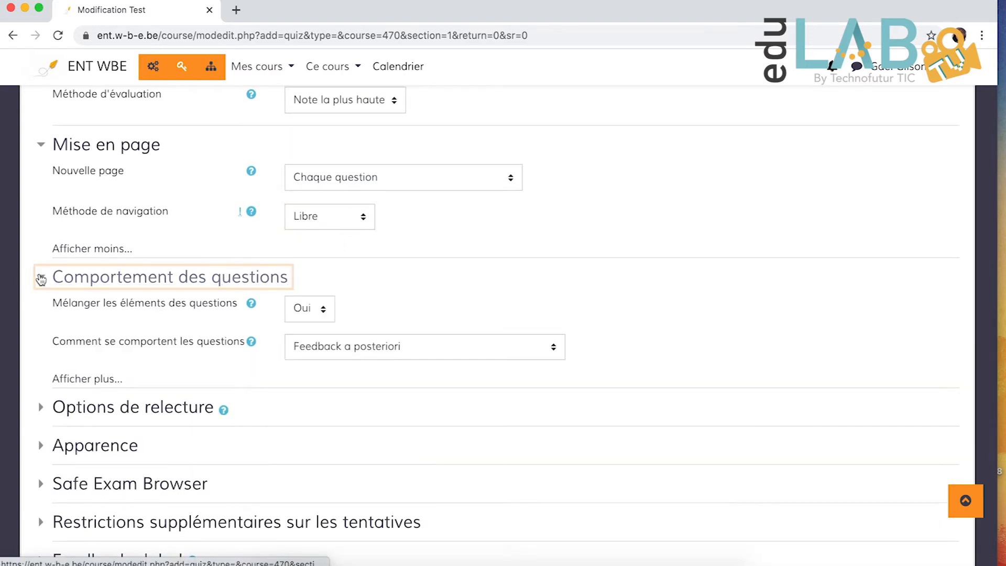
scroll(278, 315, down, 1)
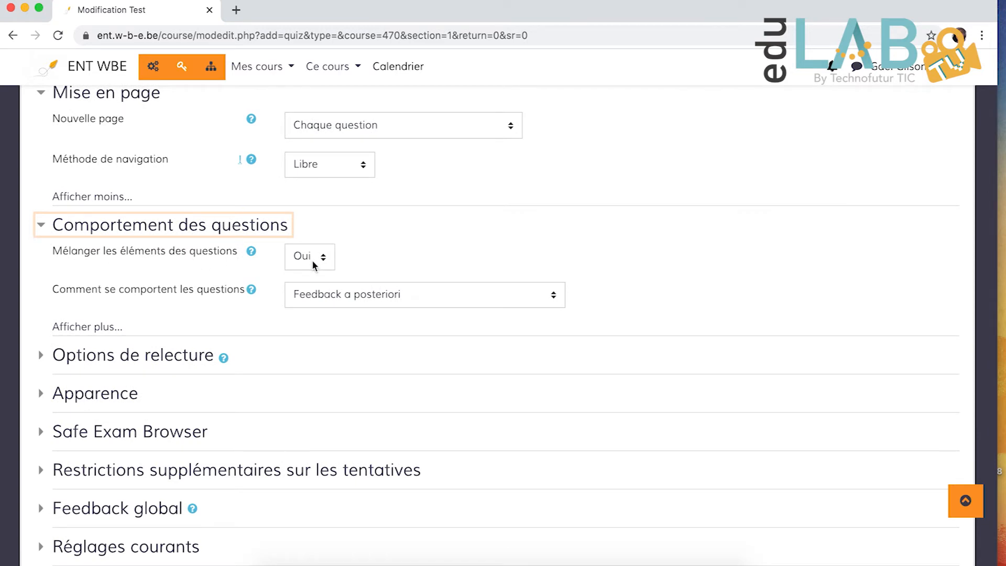
scroll(424, 227, down, 1)
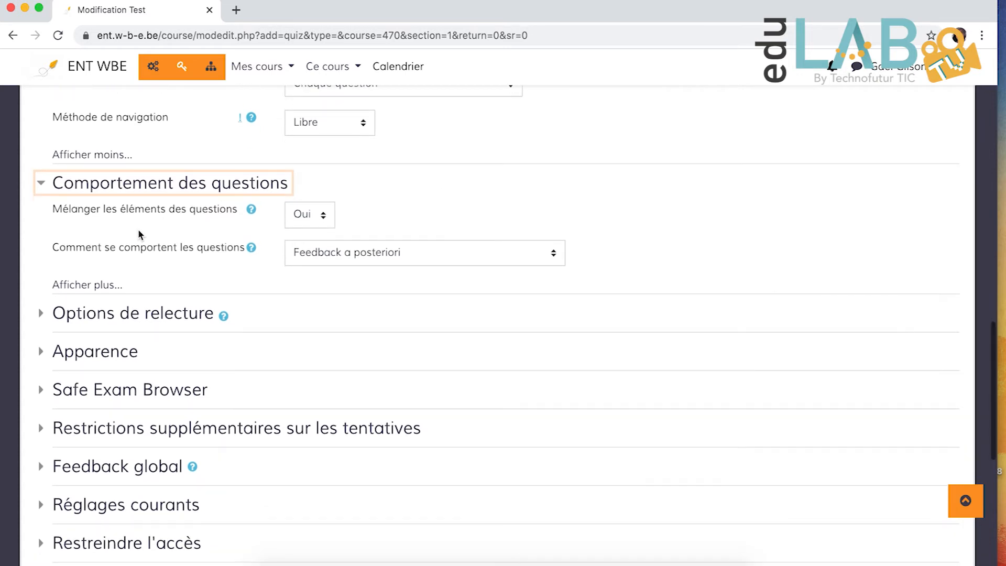
click(406, 258)
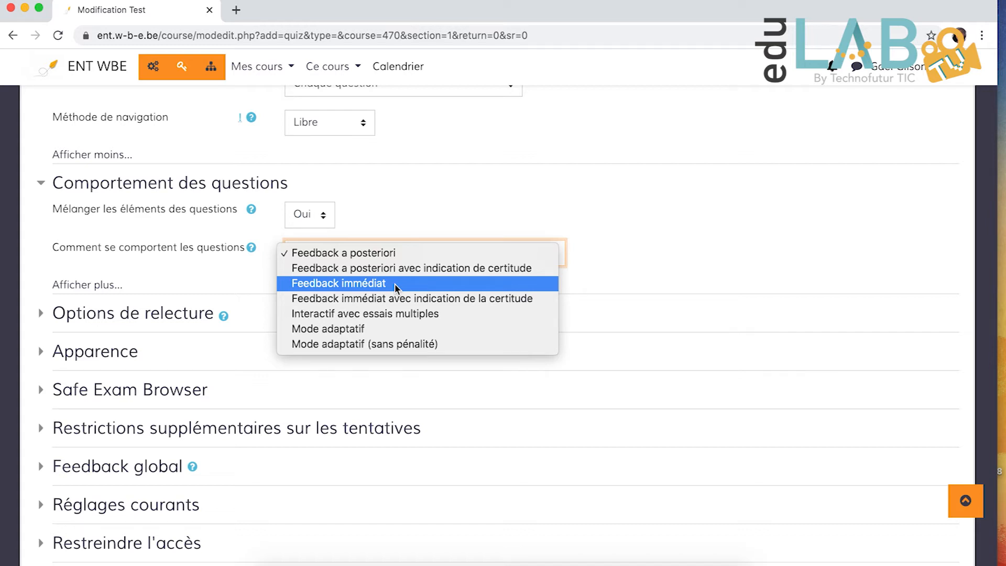
click(700, 269)
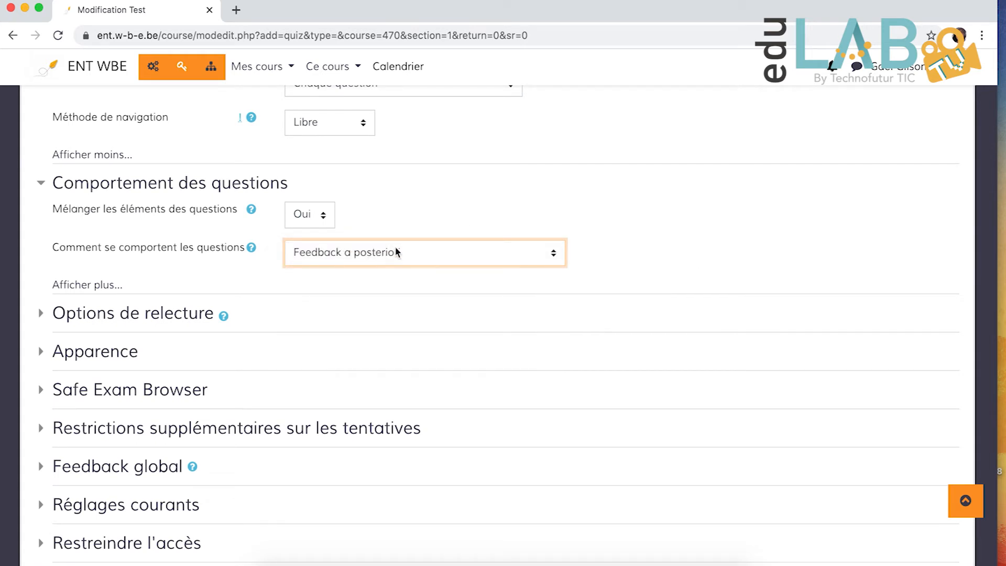
- Expand the Réglages courants section and set the test's availability to "Cacher pour les étudiants"
scroll(424, 257, down, 3)
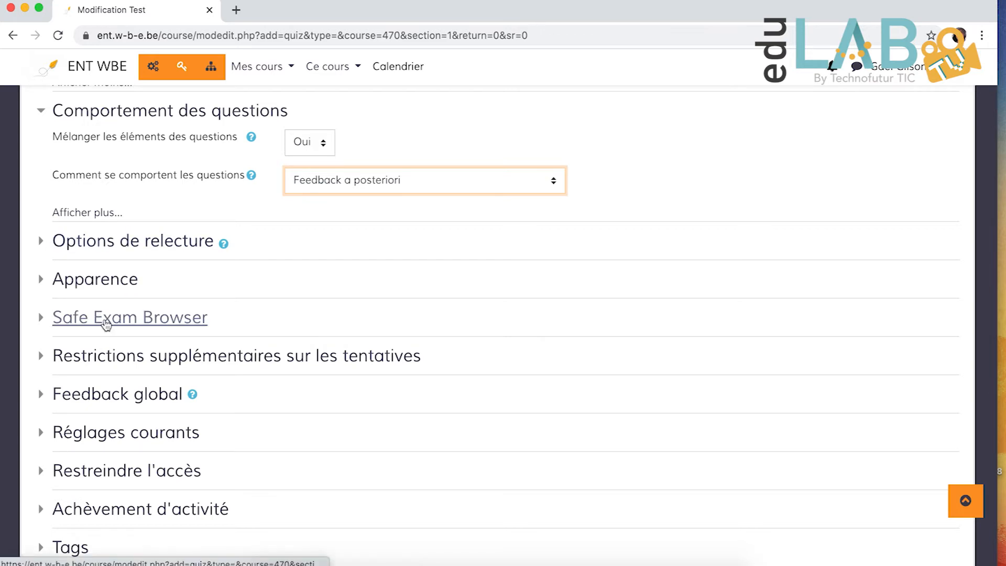
scroll(114, 356, down, 2)
scroll(115, 358, down, 1)
click(89, 363)
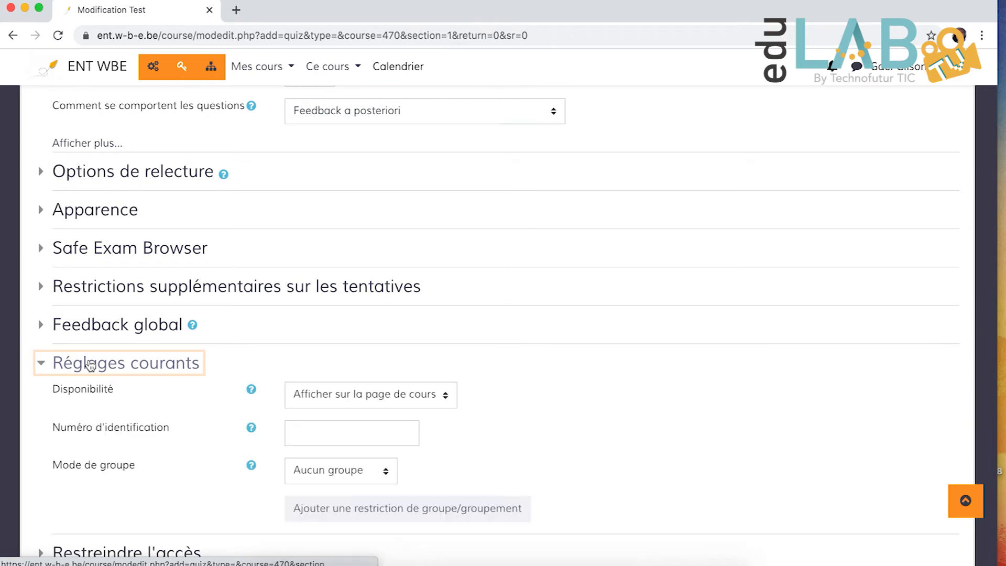
click(355, 396)
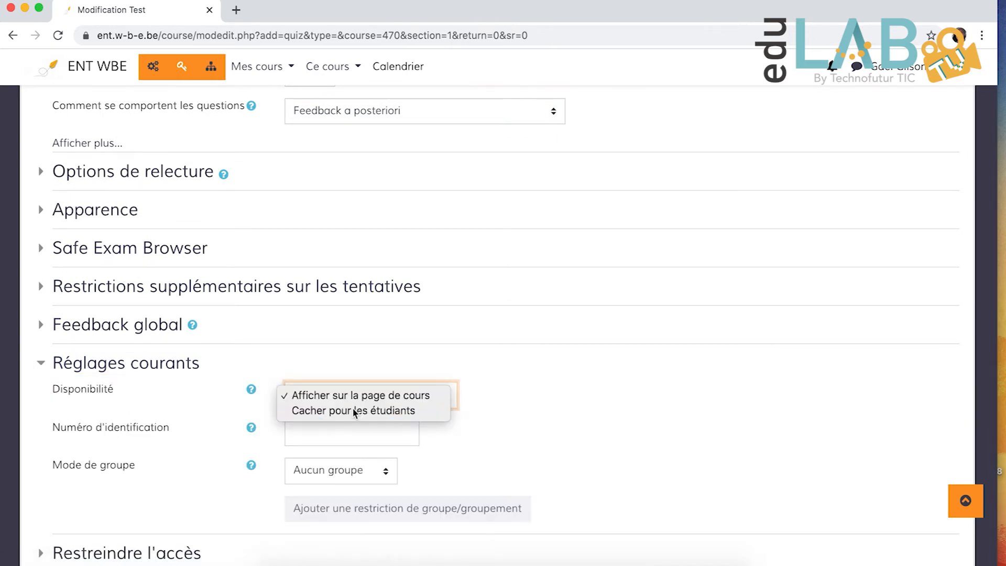
click(352, 407)
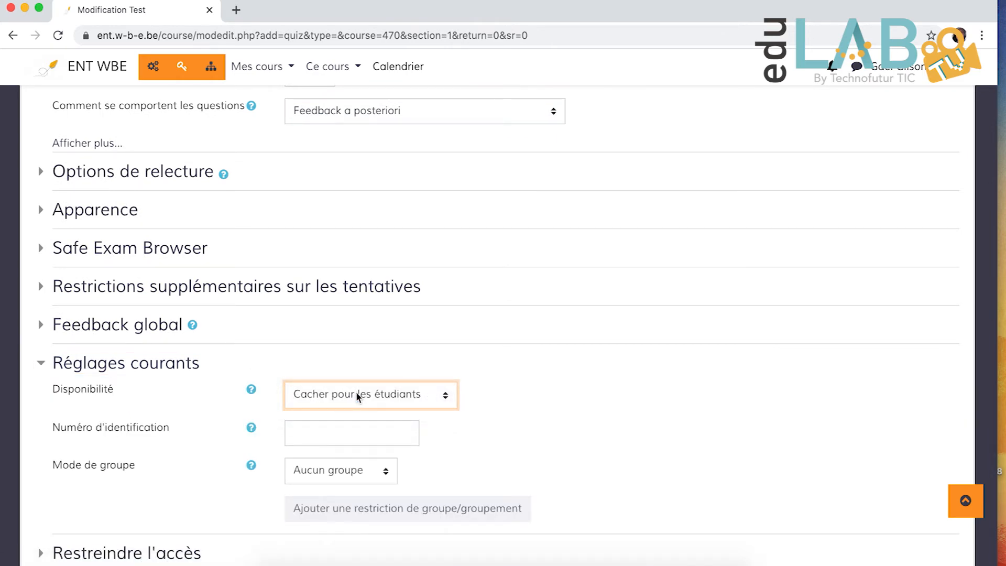
- Add a group access restriction under Restreindre l'accès so that students must belong to group 3D
scroll(376, 360, down, 1)
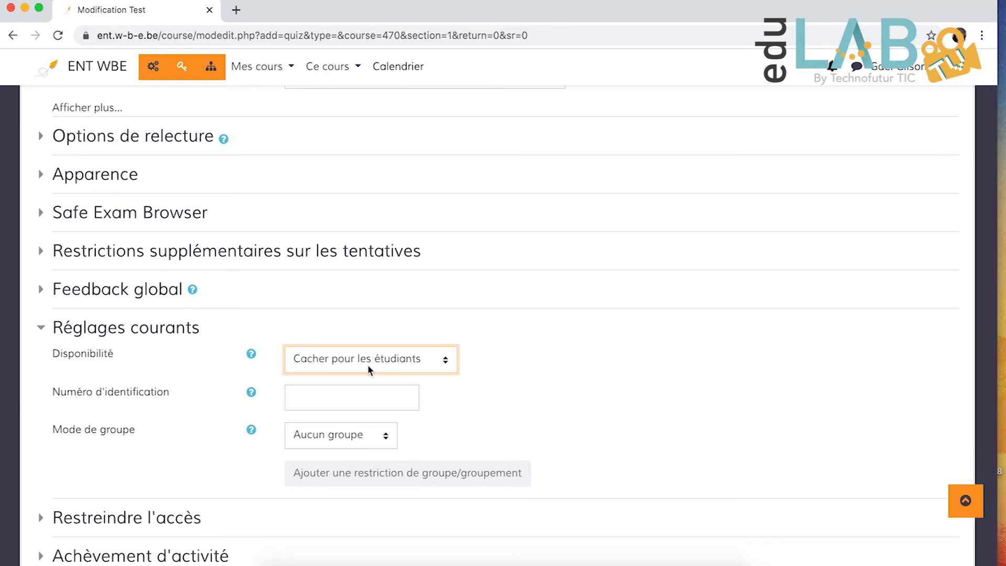
scroll(368, 368, down, 2)
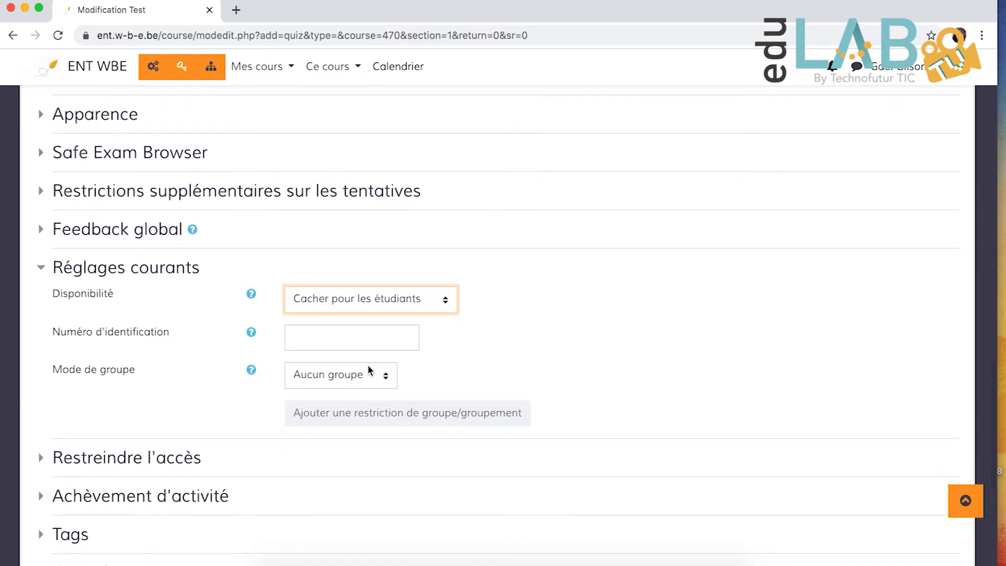
scroll(369, 368, down, 2)
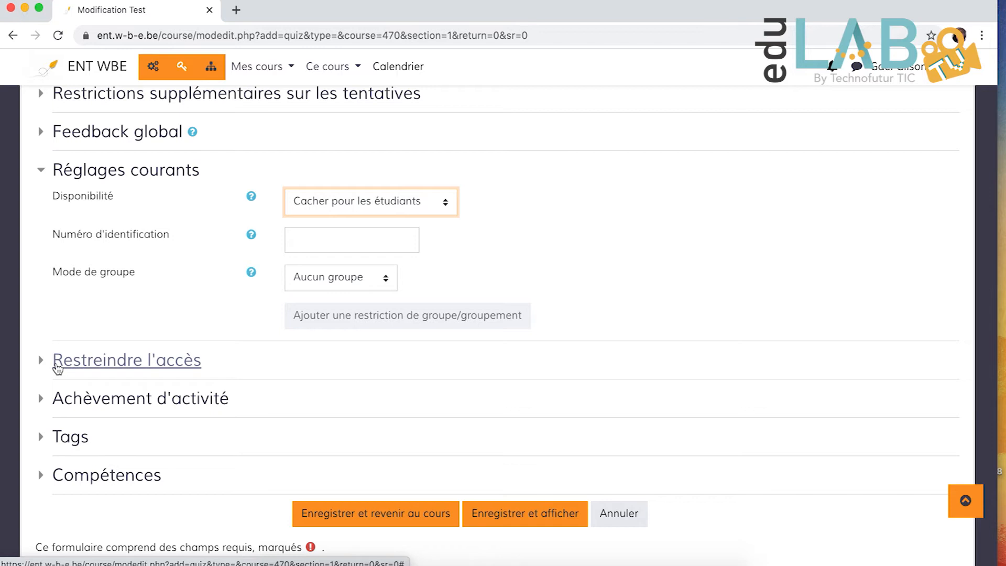
click(95, 365)
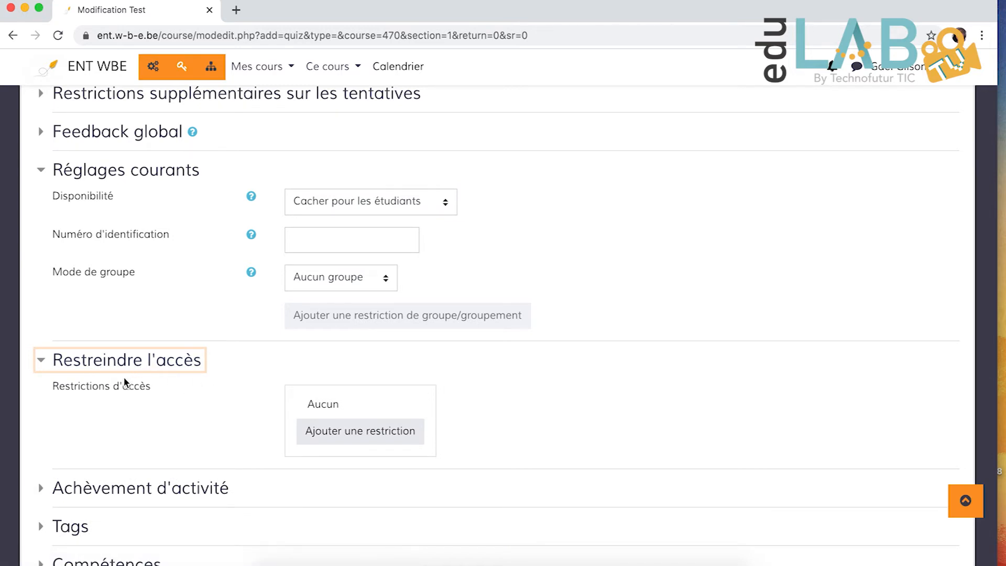
click(333, 437)
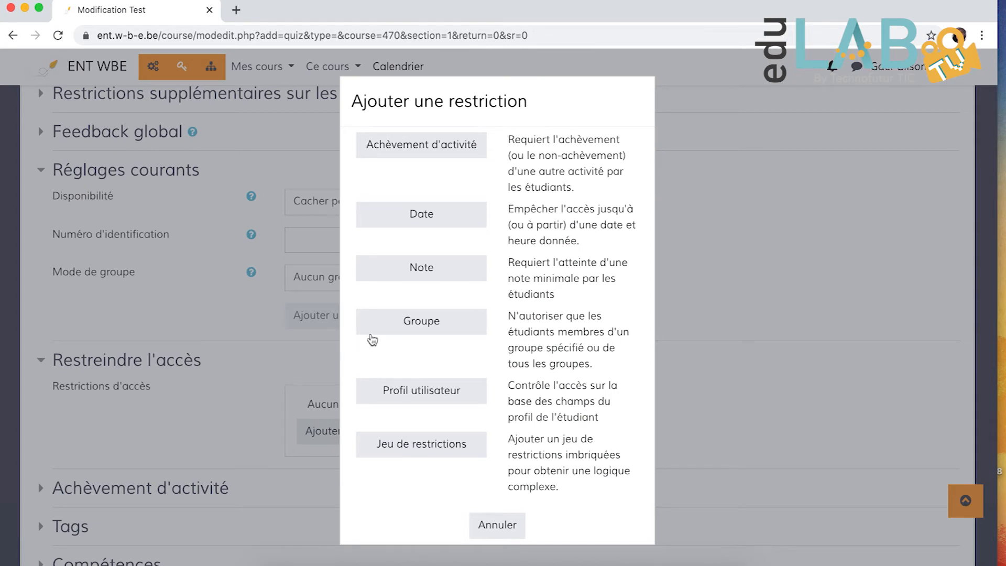
click(425, 328)
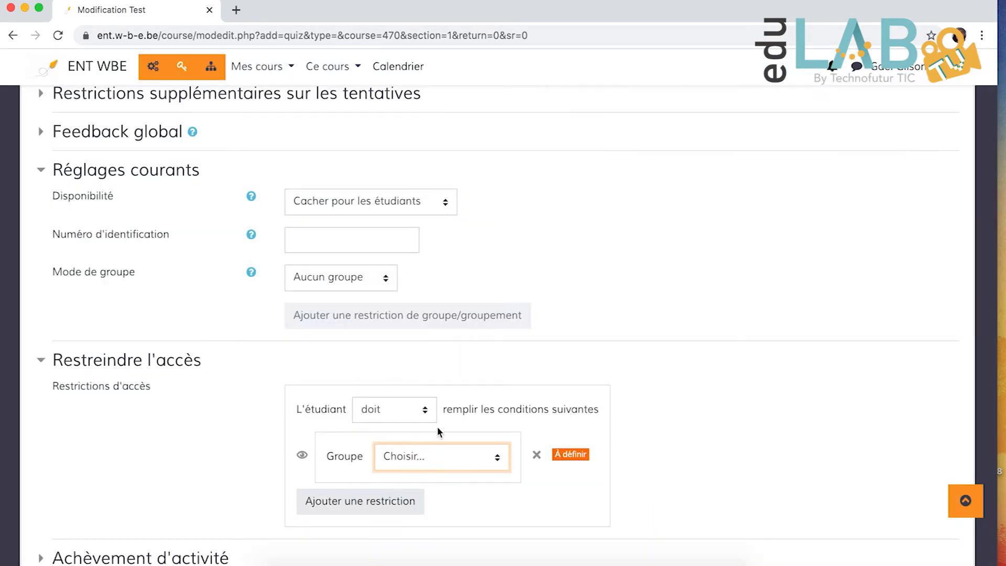
click(436, 457)
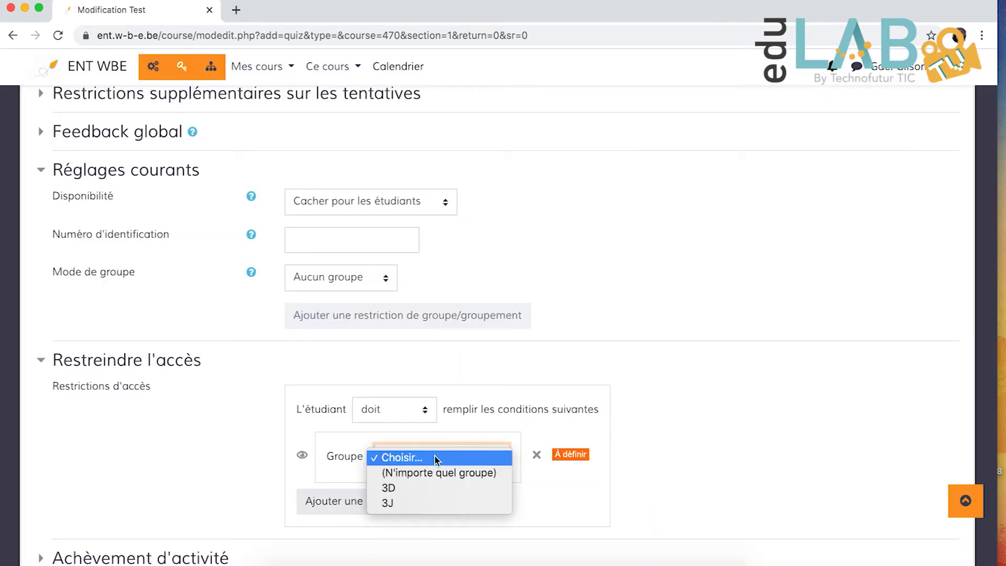
click(417, 488)
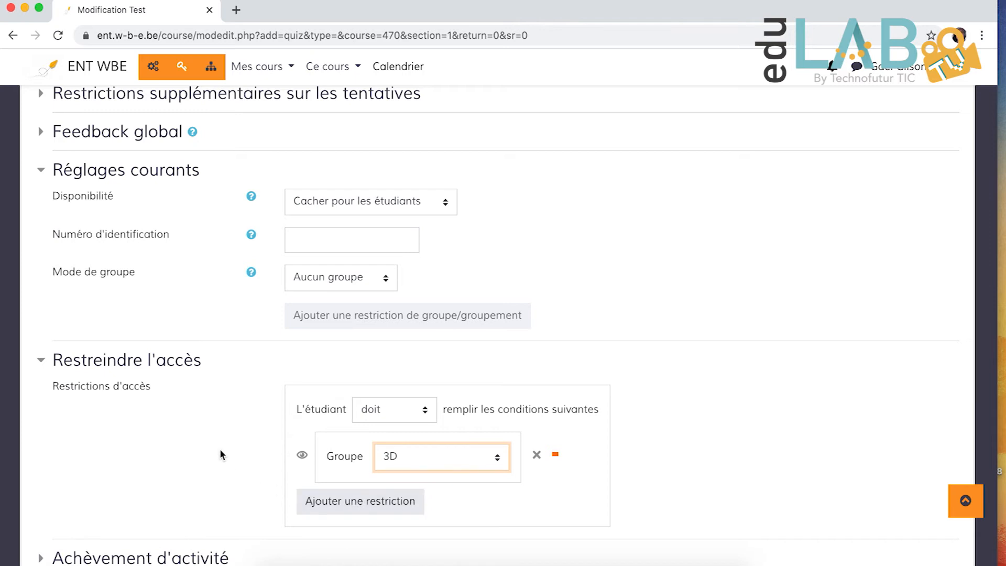
click(382, 504)
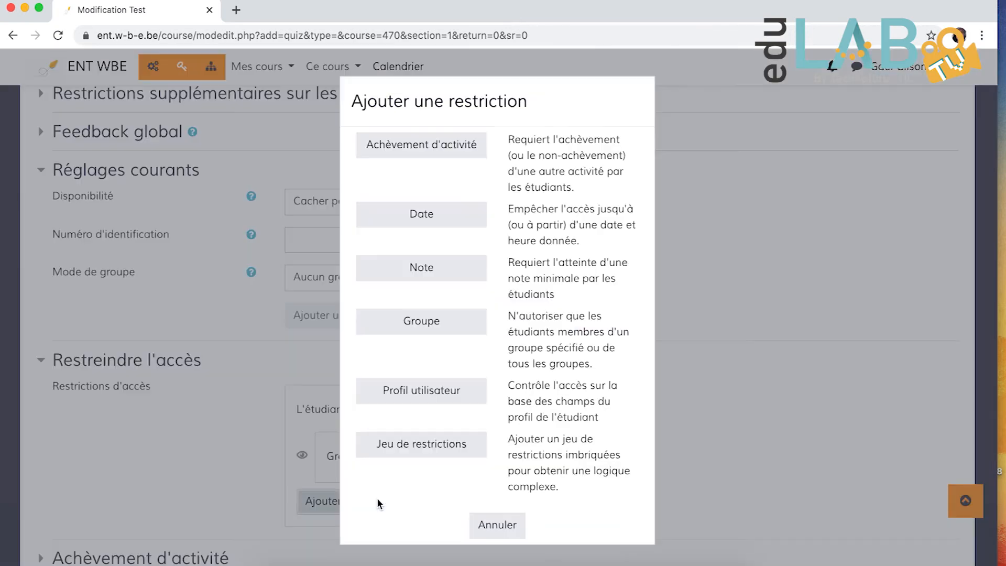
click(495, 525)
- Expand Achèvement d'activité and set completion tracking to "Afficher l'activité comme terminée dès que les conditions sont remplies"
scroll(452, 487, down, 2)
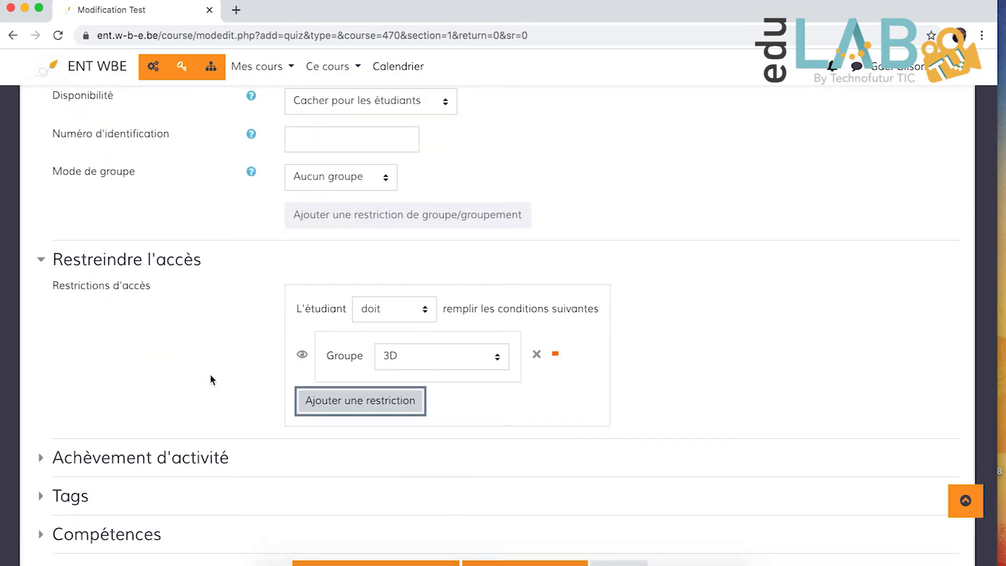
scroll(189, 393, down, 2)
click(122, 341)
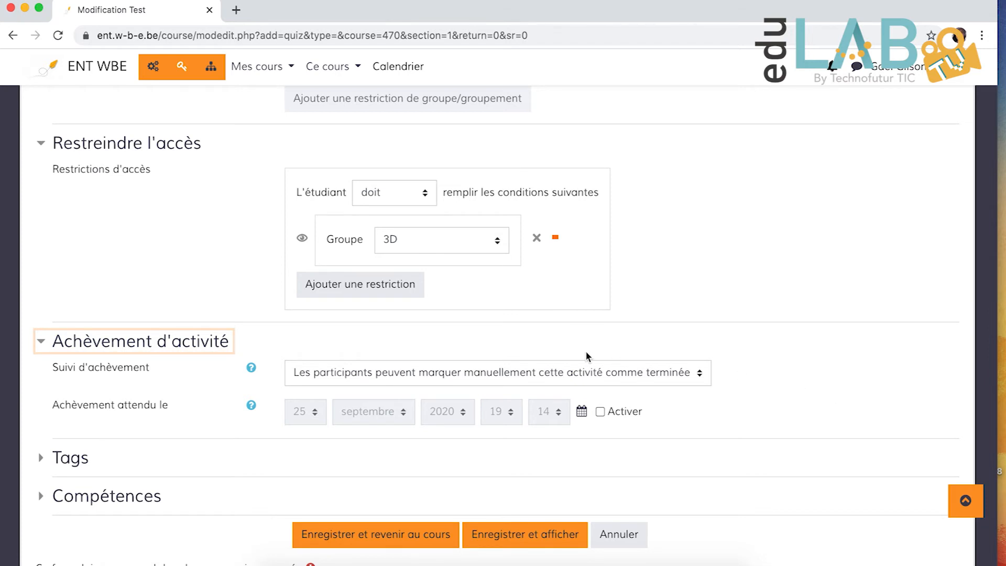
click(500, 374)
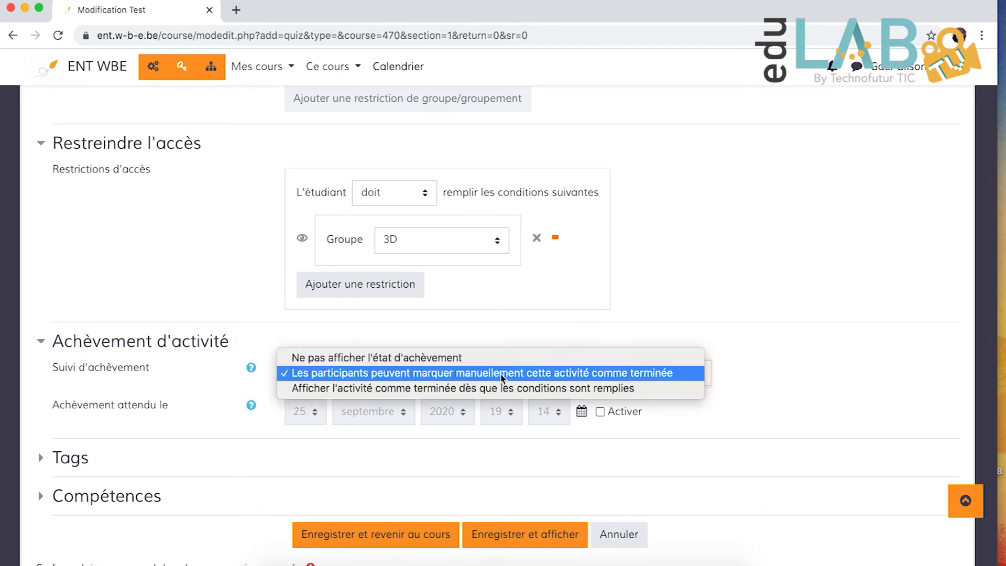
click(404, 388)
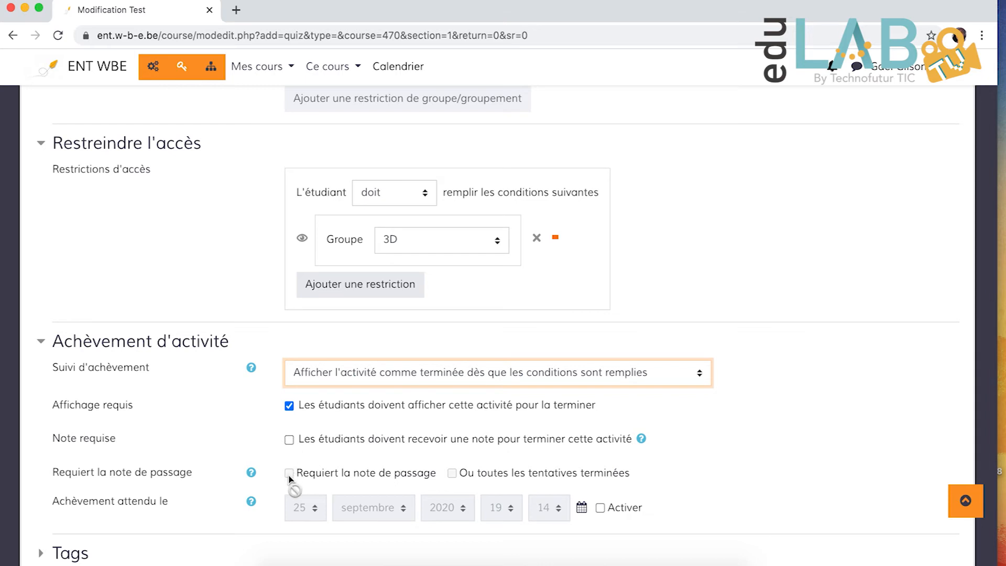
- Try requiring a grade for activity completion, check the "Note pour passer" setting, and clear the grade requirement
click(290, 439)
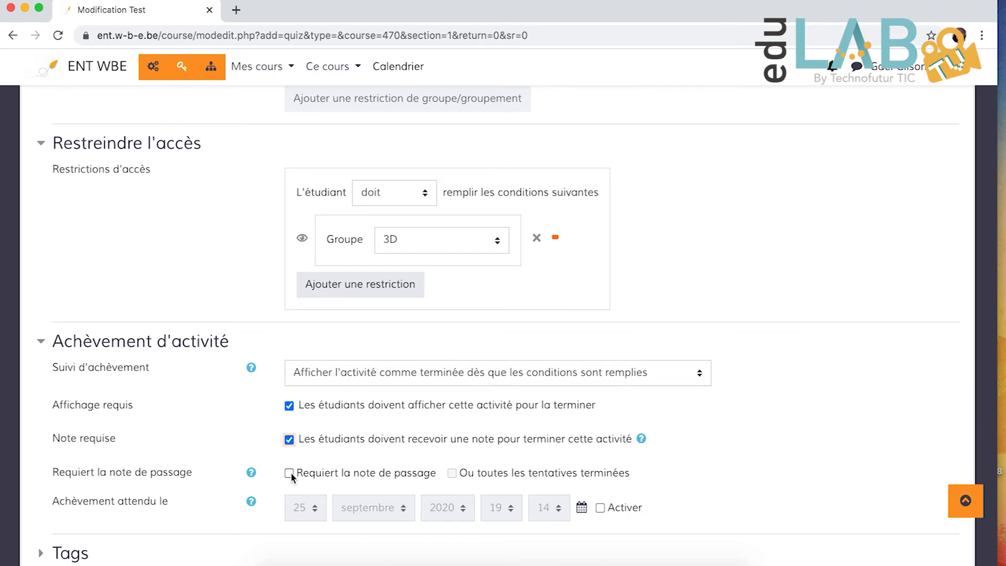
scroll(252, 378, up, 10)
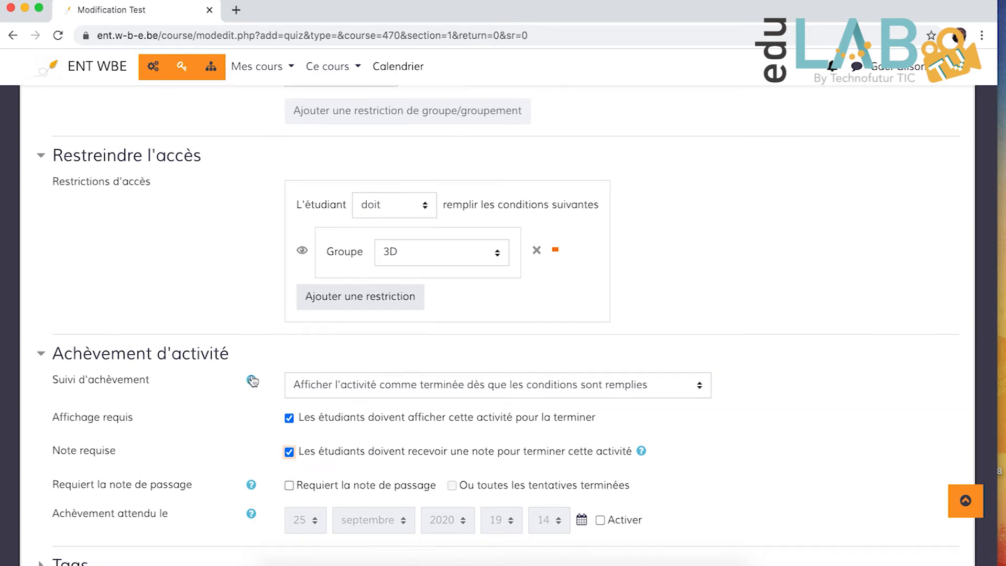
scroll(252, 378, up, 12)
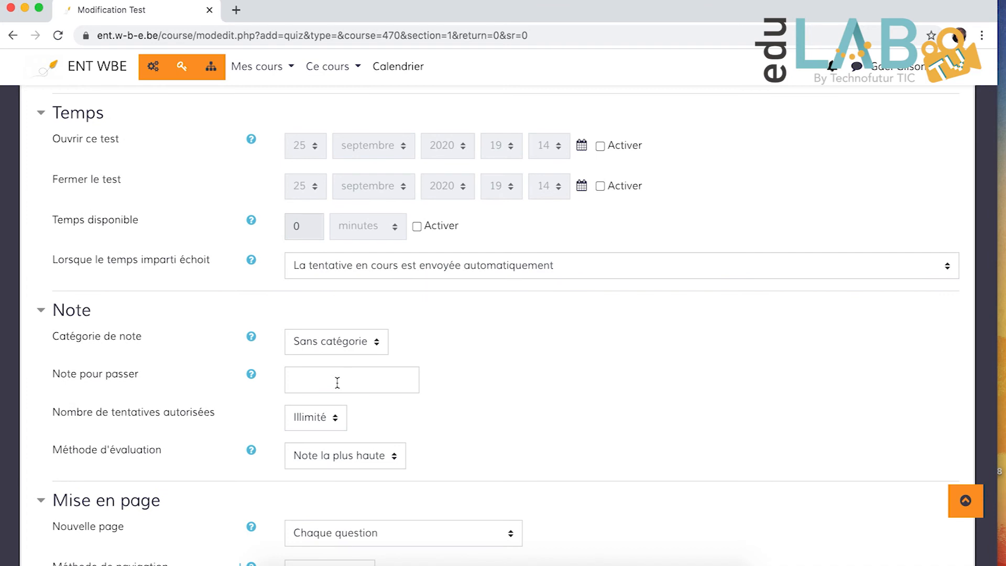
scroll(341, 382, down, 10)
scroll(339, 381, down, 11)
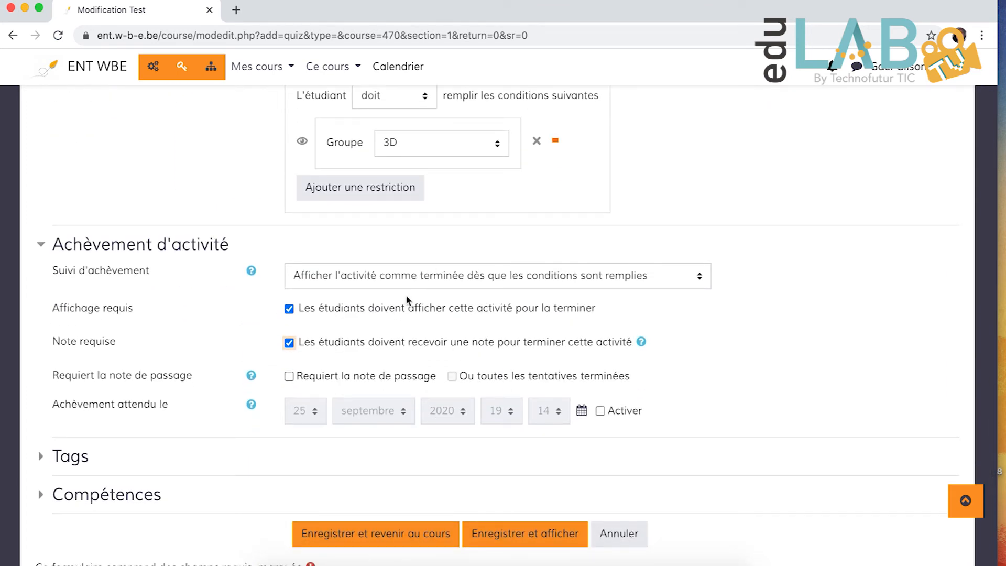
click(290, 343)
scroll(226, 400, down, 1)
scroll(225, 401, down, 1)
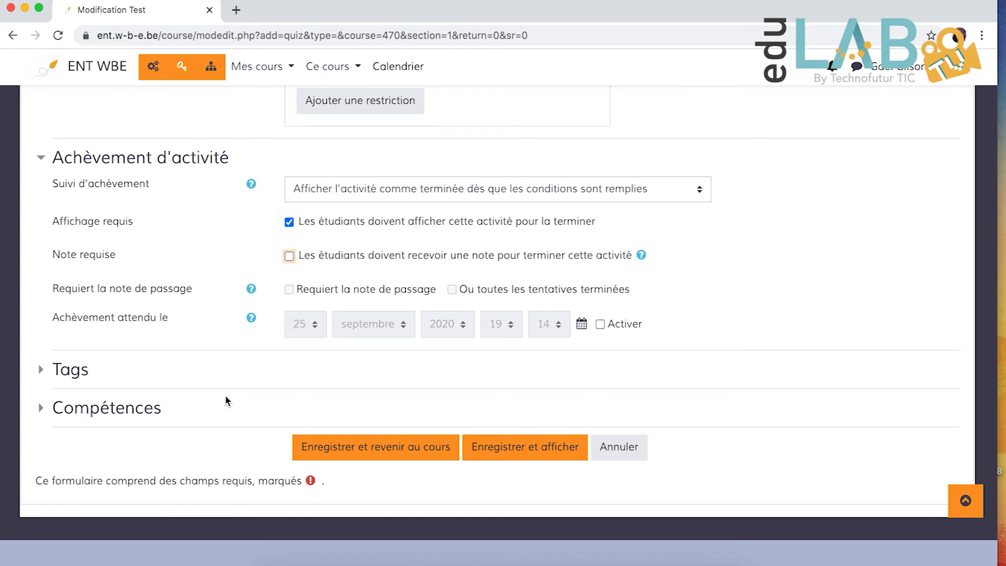
- Save and display the new test, and open it for editing its questions
scroll(494, 360, up, 2)
scroll(495, 358, down, 2)
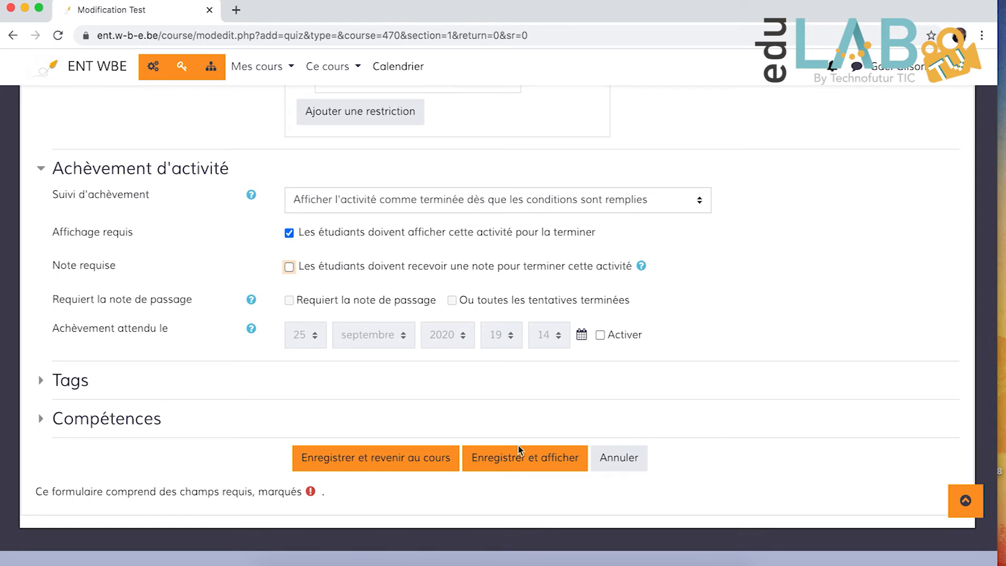
click(522, 467)
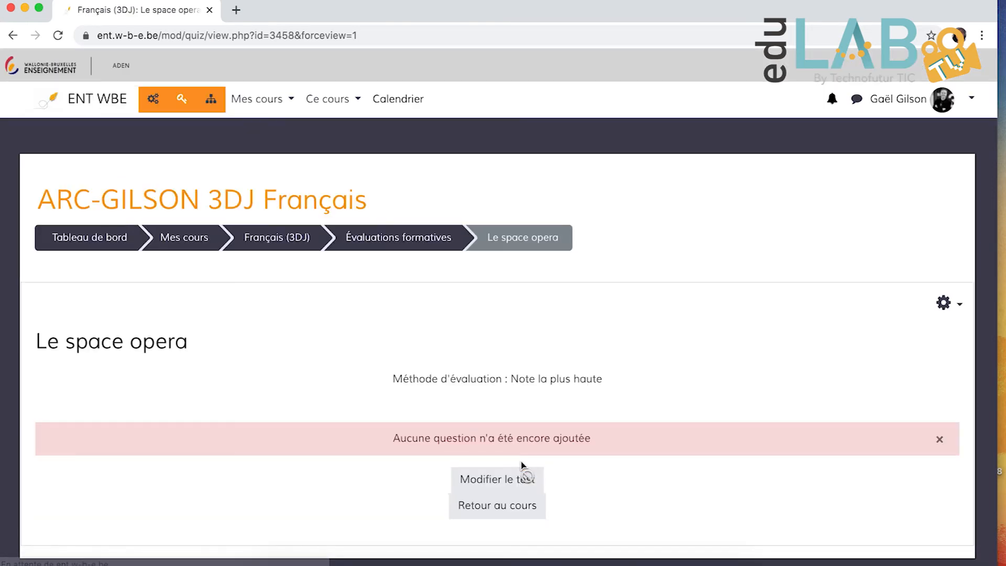
scroll(376, 352, down, 1)
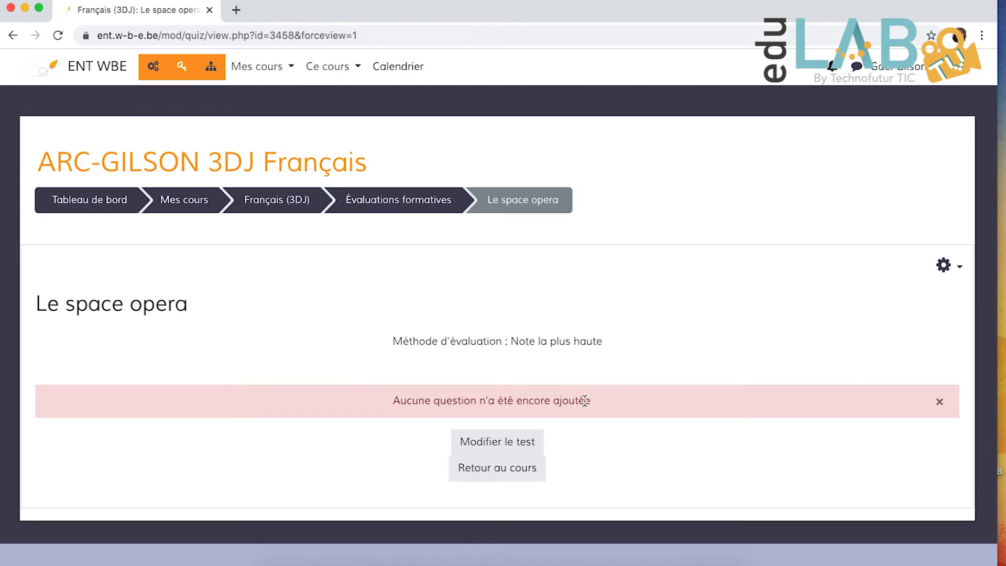
click(508, 443)
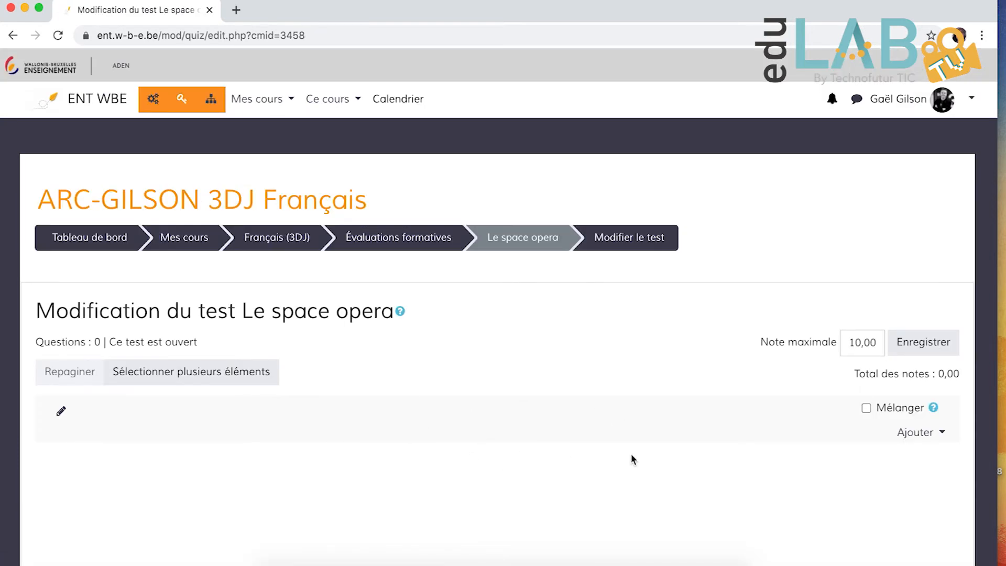
- Start adding questions to the test from the question bank and filter them by the tag "space opera"
click(916, 438)
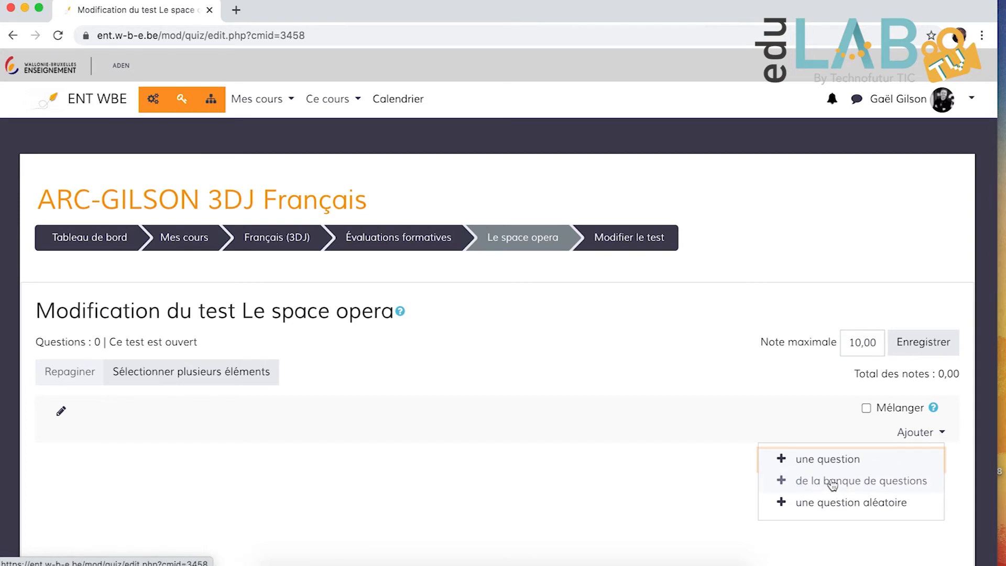
click(849, 488)
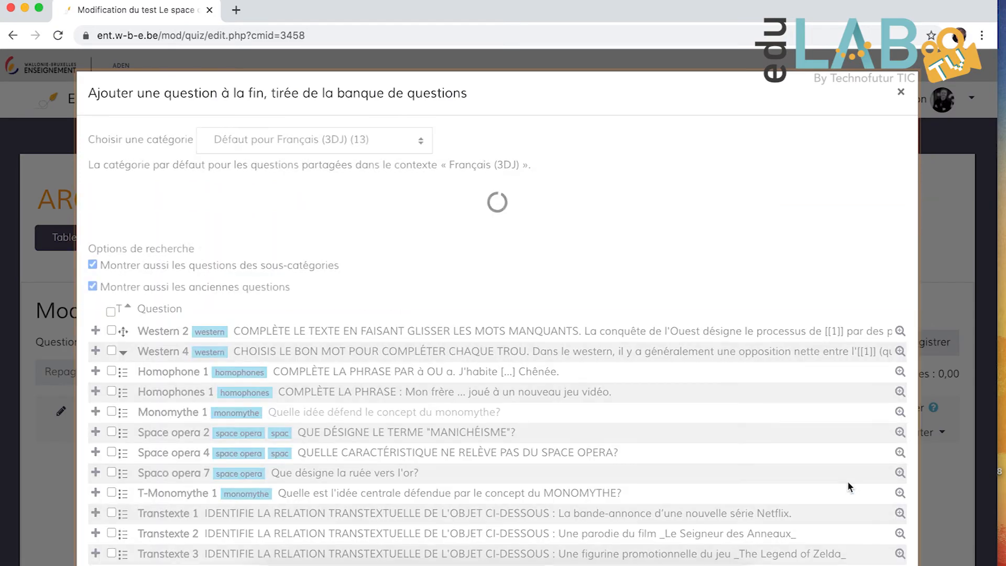
scroll(462, 414, down, 5)
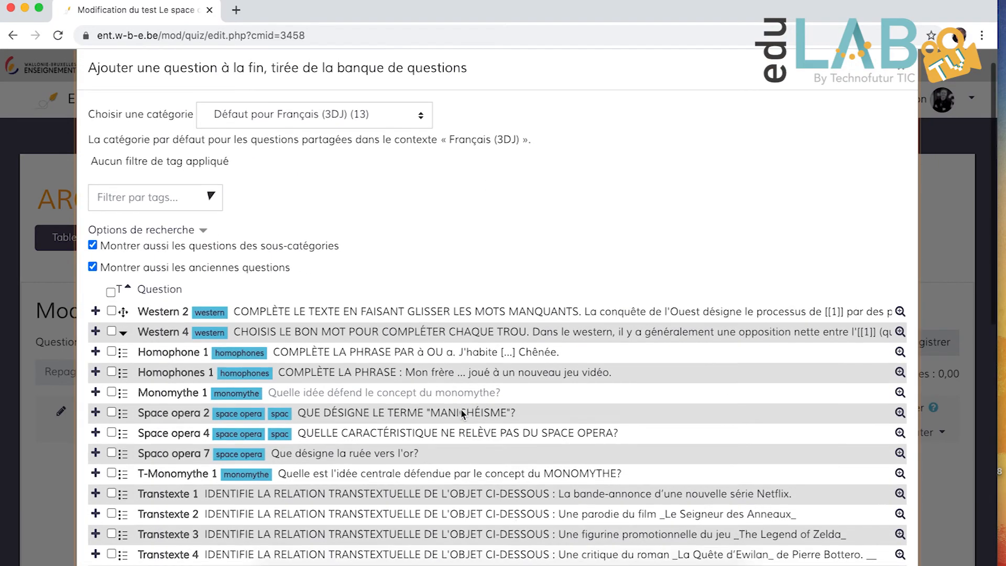
scroll(462, 414, up, 4)
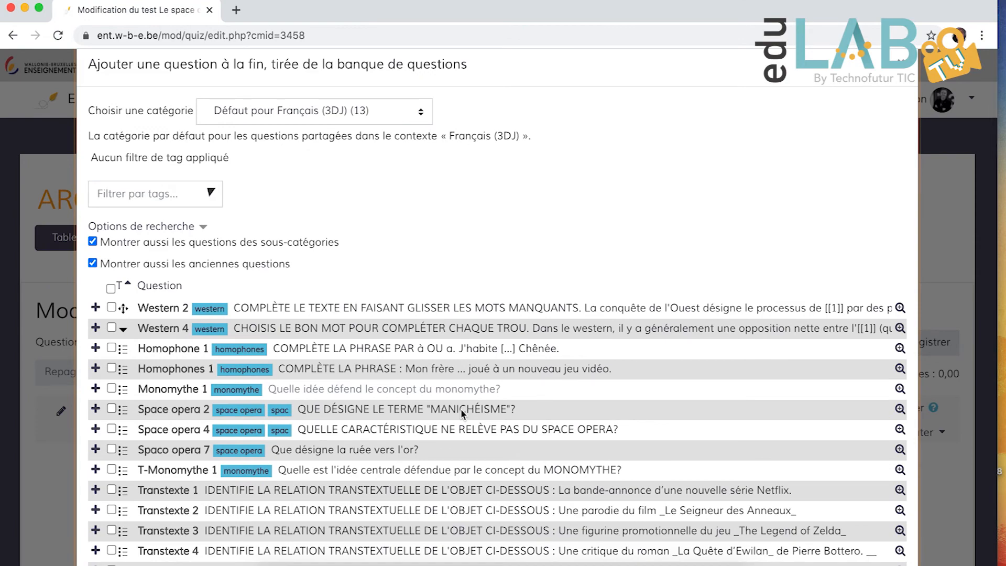
scroll(460, 409, down, 5)
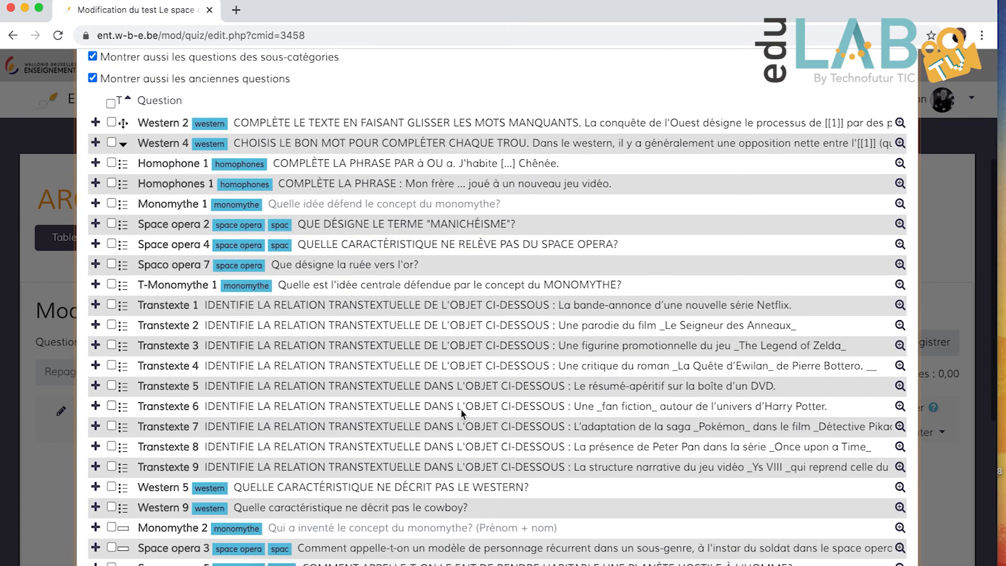
scroll(461, 408, up, 4)
click(169, 177)
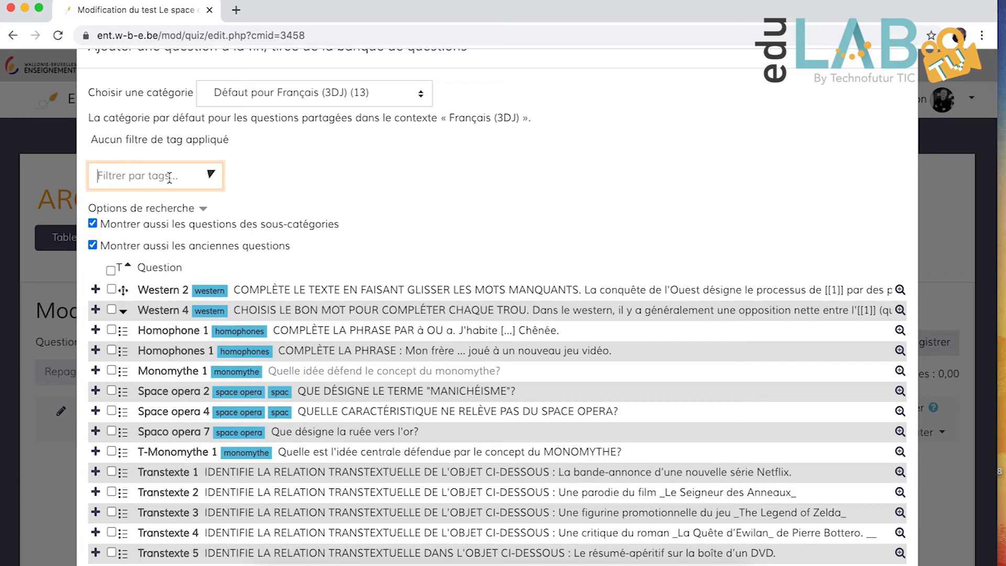
text(spa)
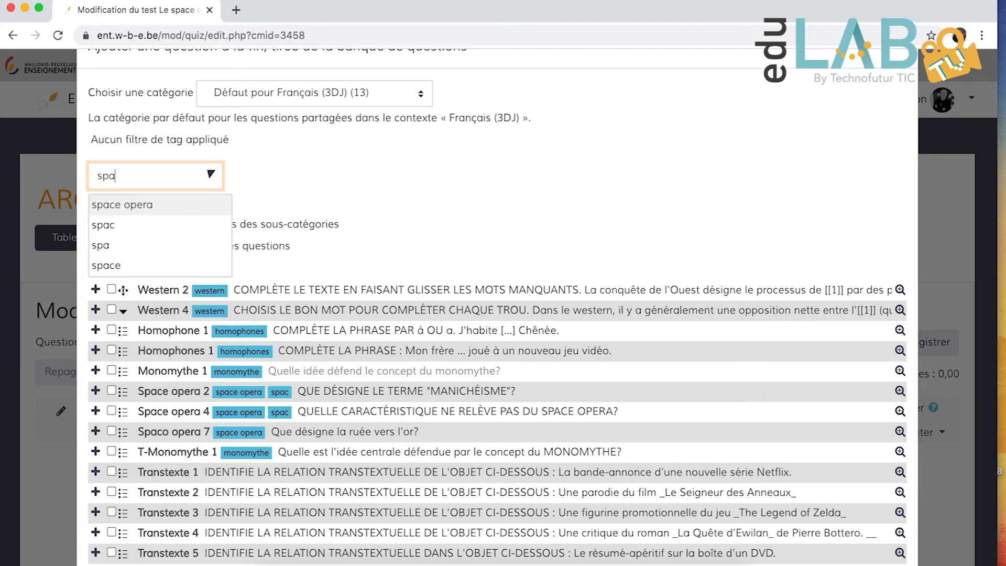
text(ce opera)
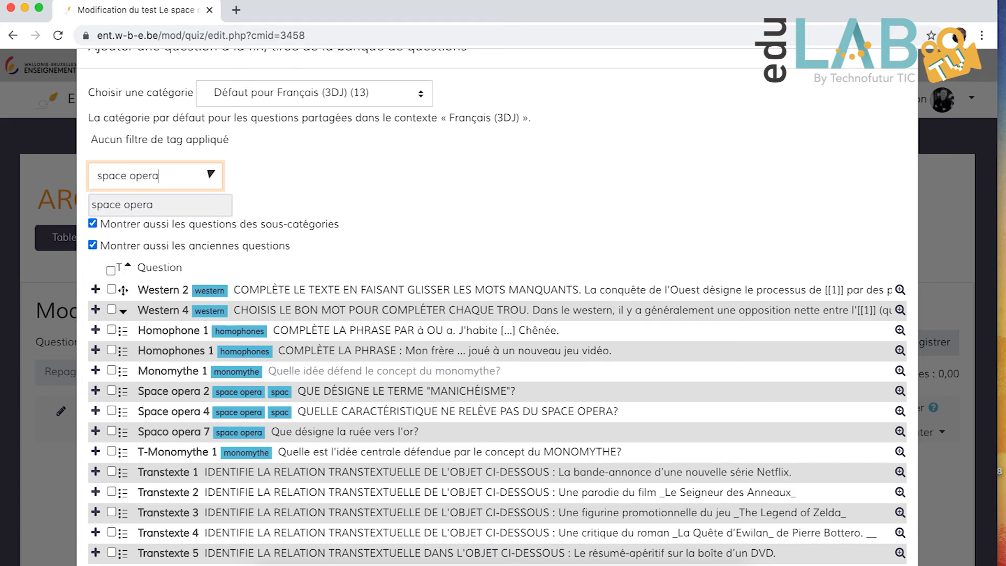
key(Return)
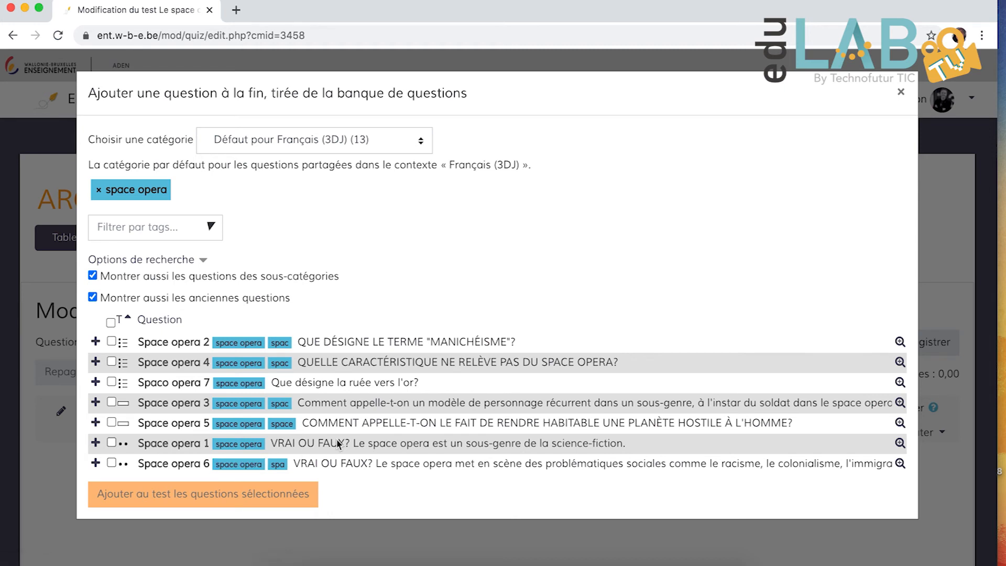
- Select all the questions tagged "space opera" and add them to the test
click(111, 341)
click(111, 382)
click(111, 402)
click(112, 444)
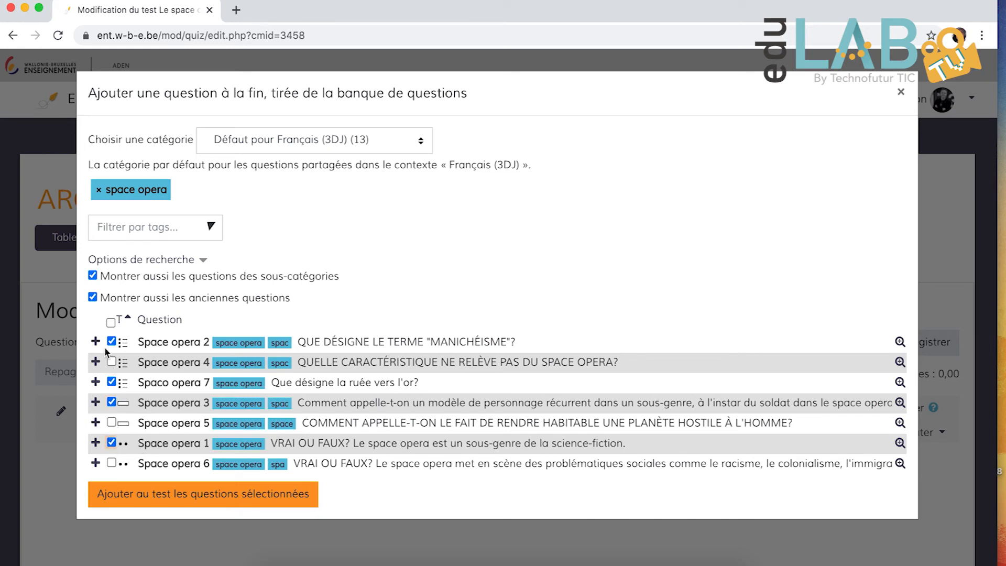
click(112, 322)
click(260, 504)
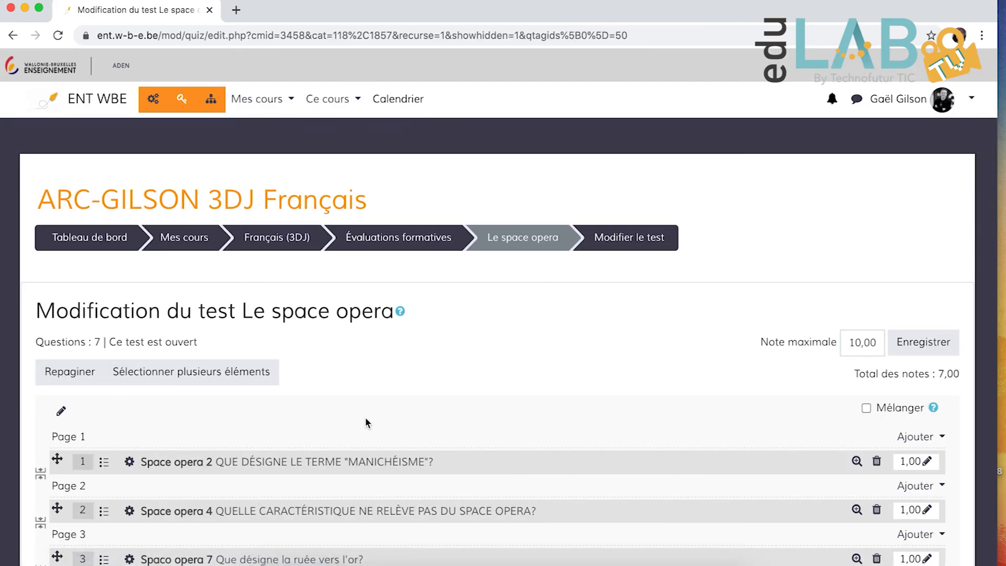
- Review the added questions and save the test's maximum grade of 10,00
scroll(365, 420, down, 2)
scroll(367, 424, down, 5)
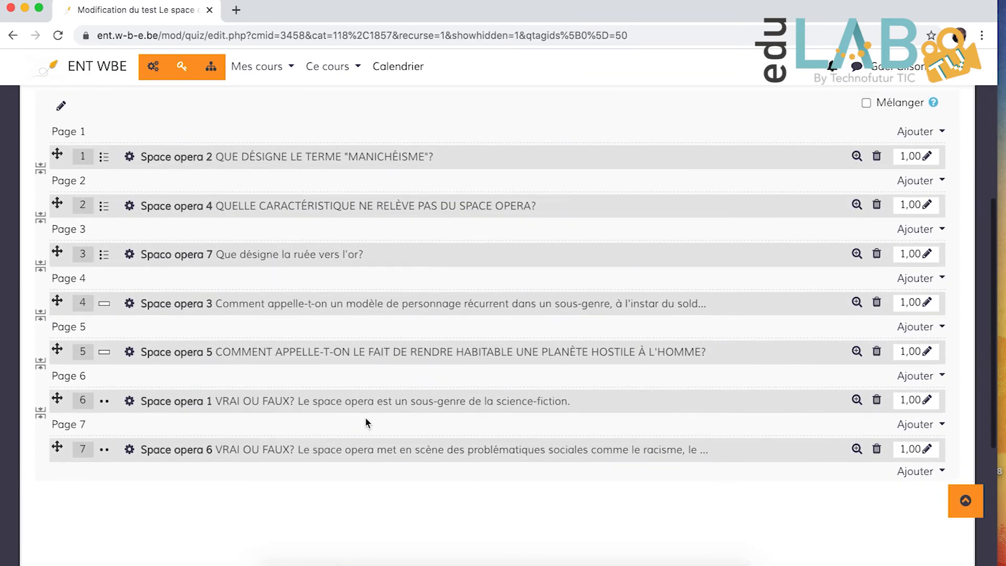
scroll(365, 417, up, 2)
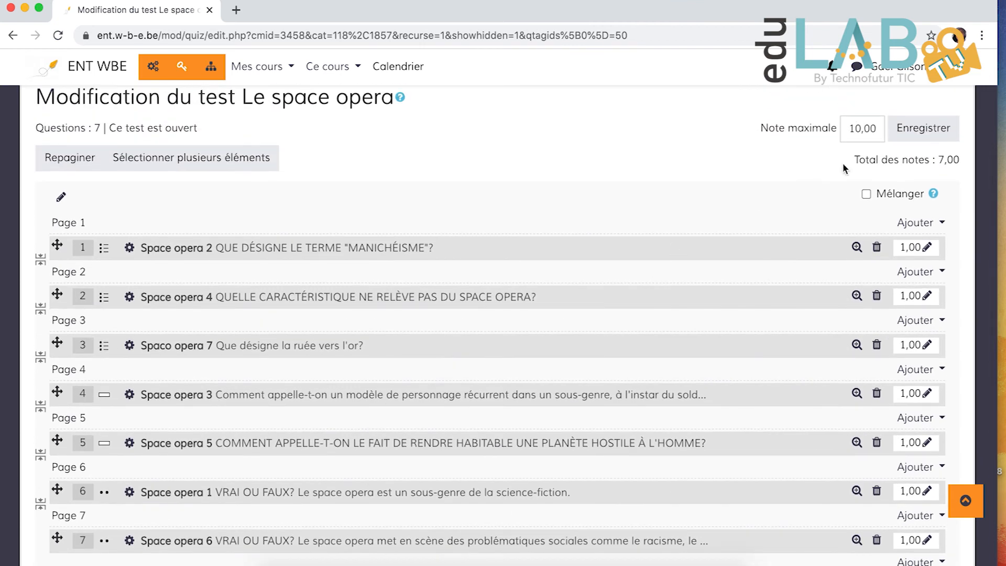
click(925, 130)
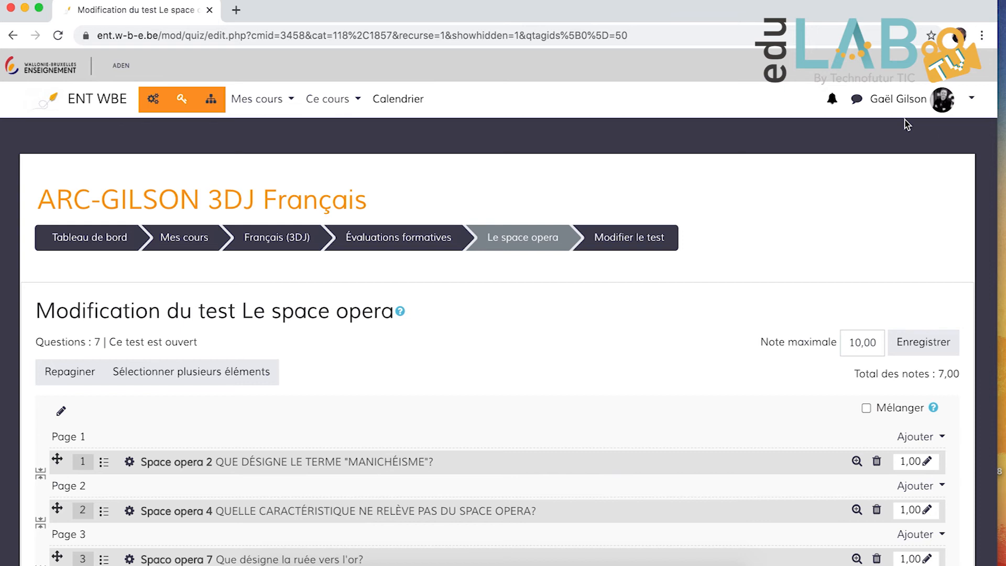
- Return to the Français (3DJ) course and start a preview of the hidden "Le space opera" test
click(296, 241)
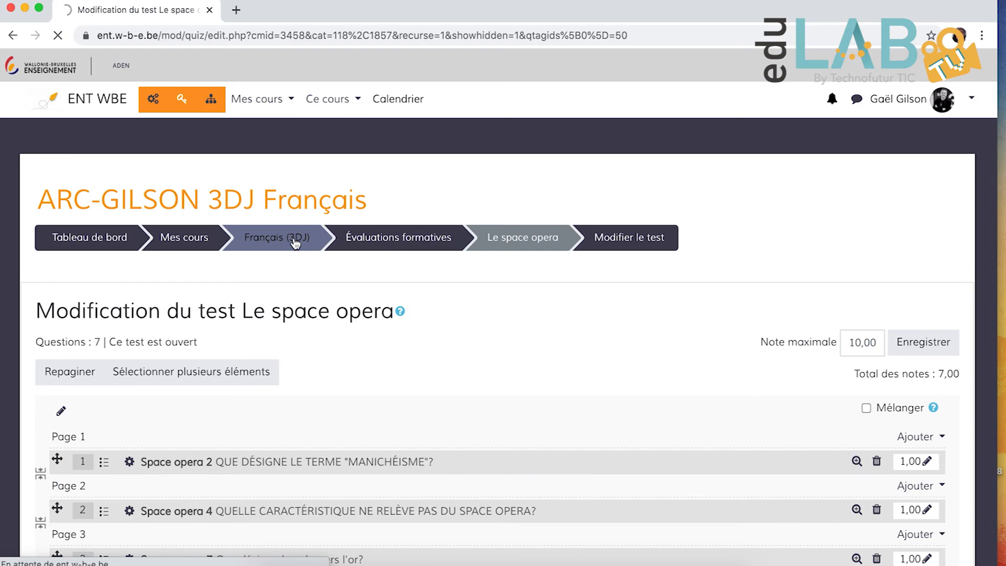
scroll(284, 292, down, 10)
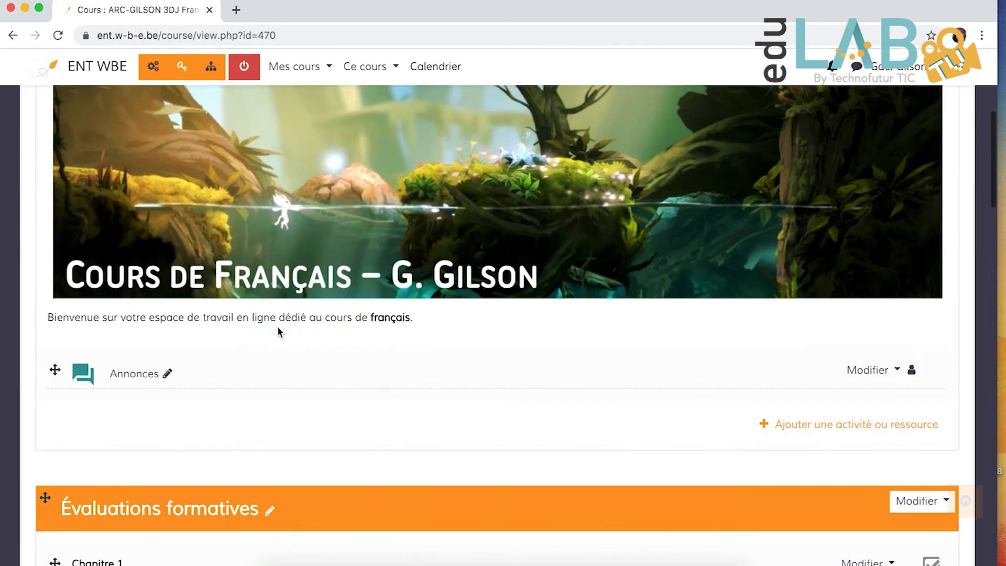
scroll(279, 332, down, 2)
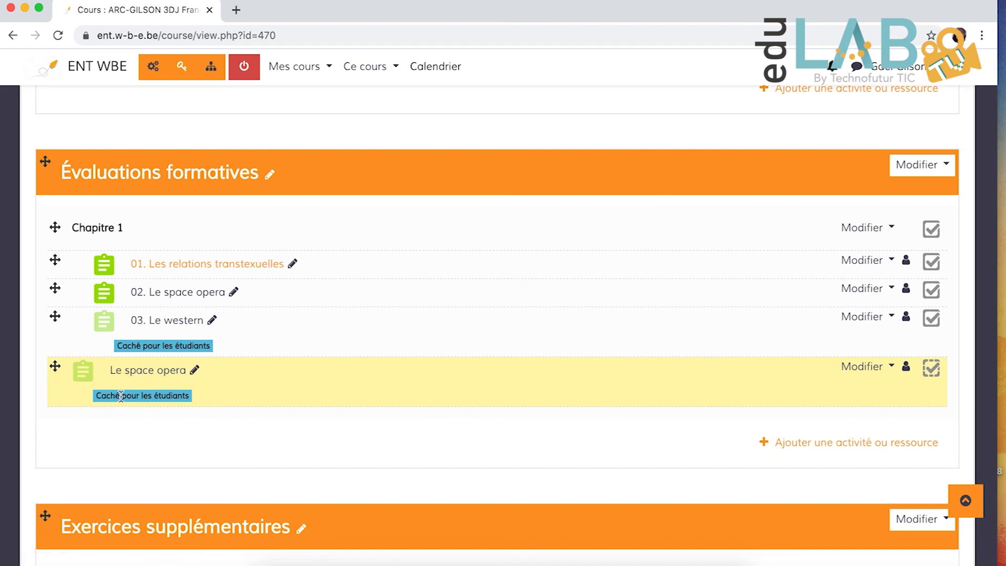
click(151, 371)
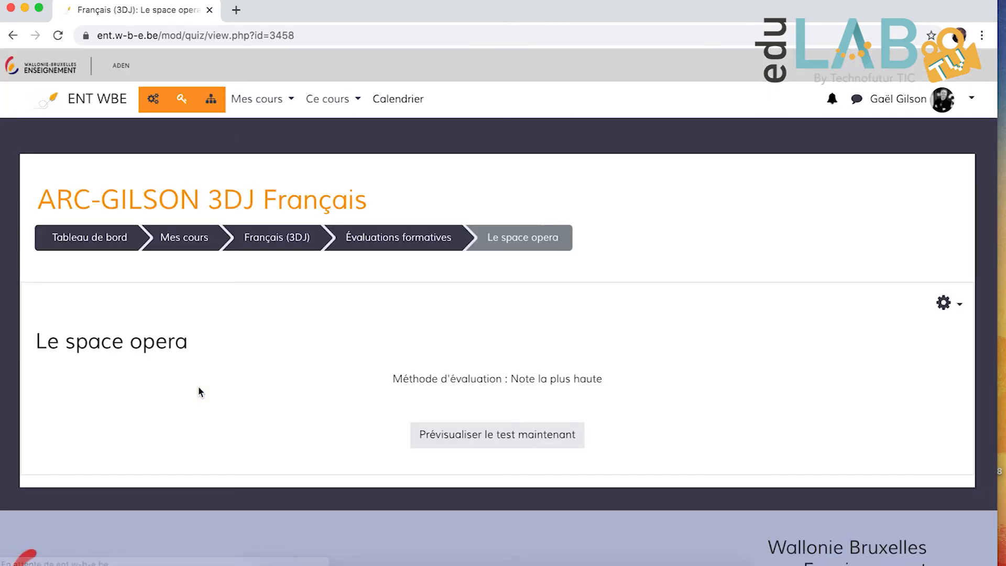
click(447, 438)
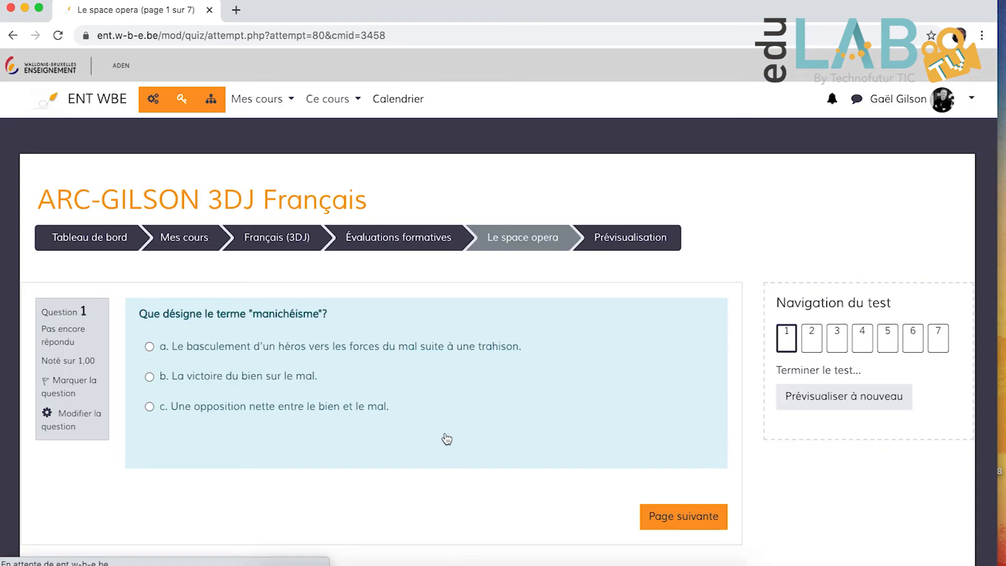
scroll(447, 438, down, 2)
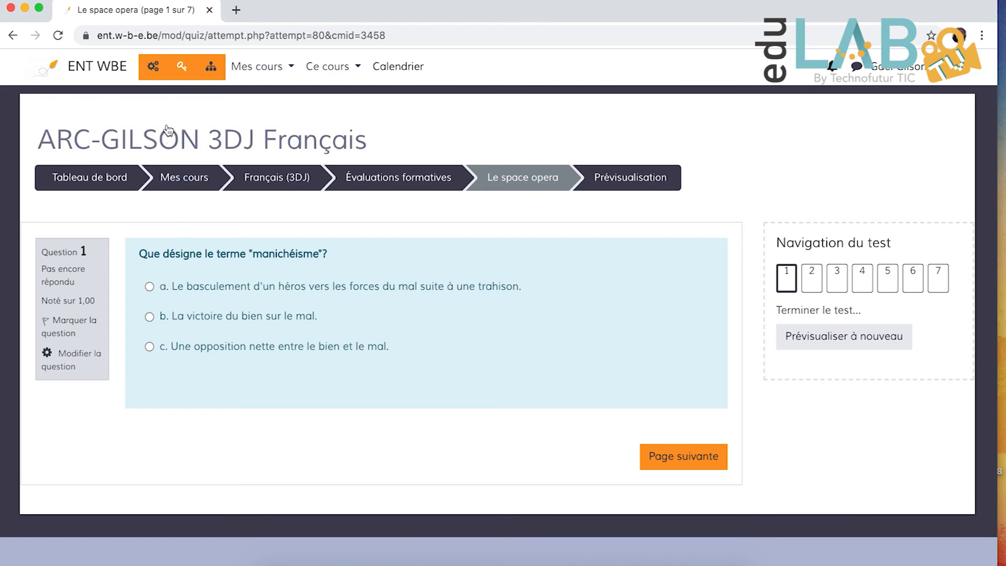
- Open the course's gradebook and look through the students' test grades in the grader report
click(153, 67)
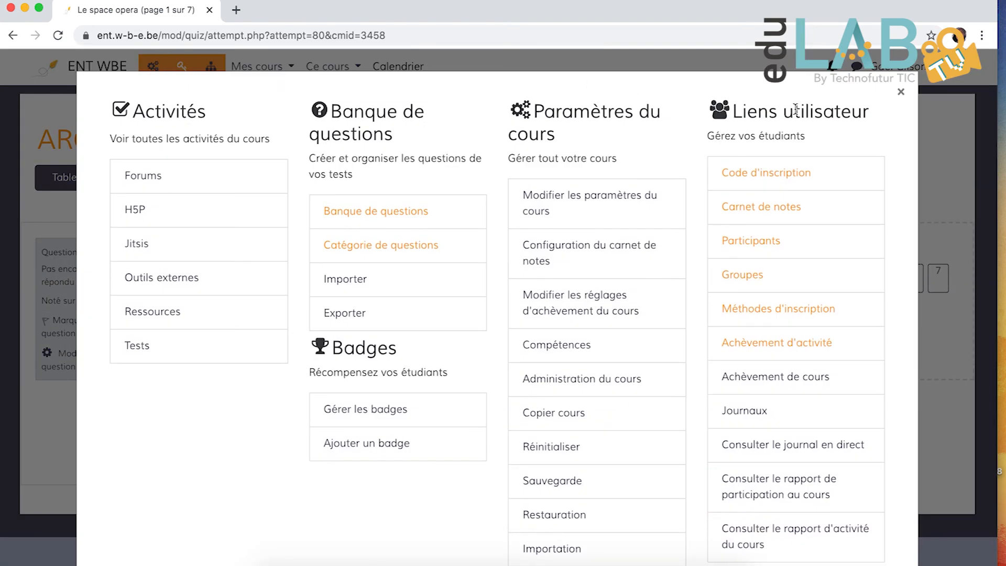
click(760, 208)
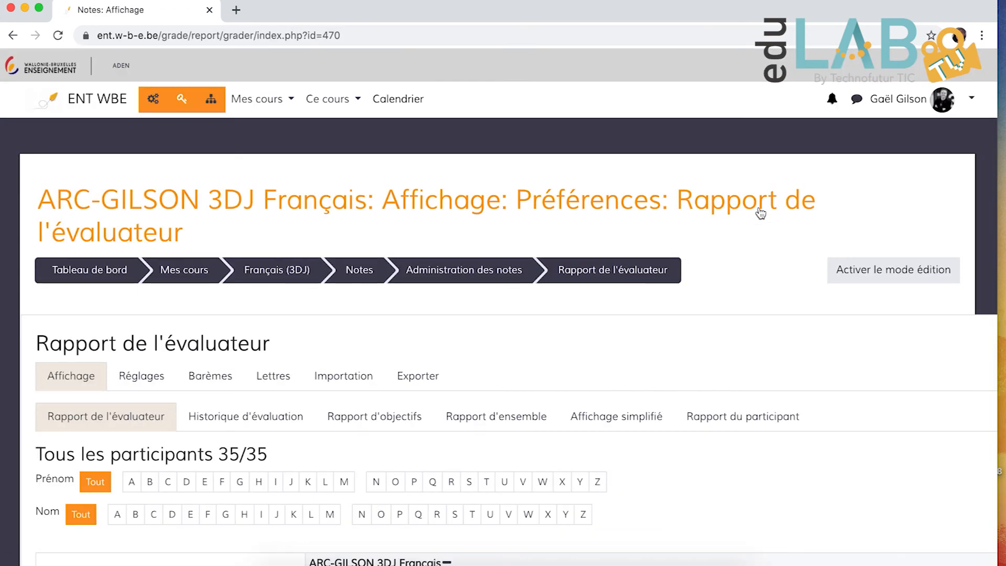
scroll(700, 277, down, 5)
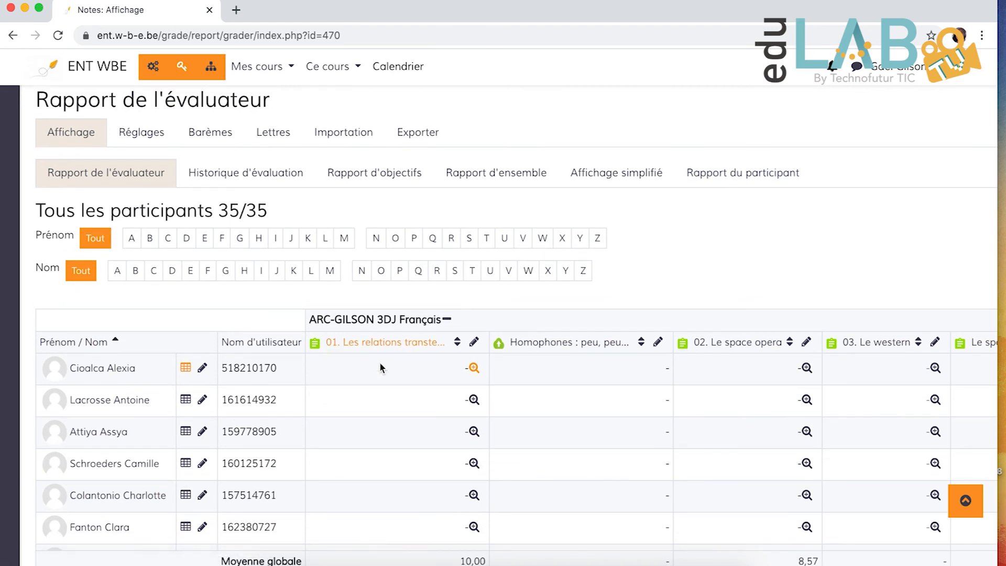
scroll(350, 436, down, 2)
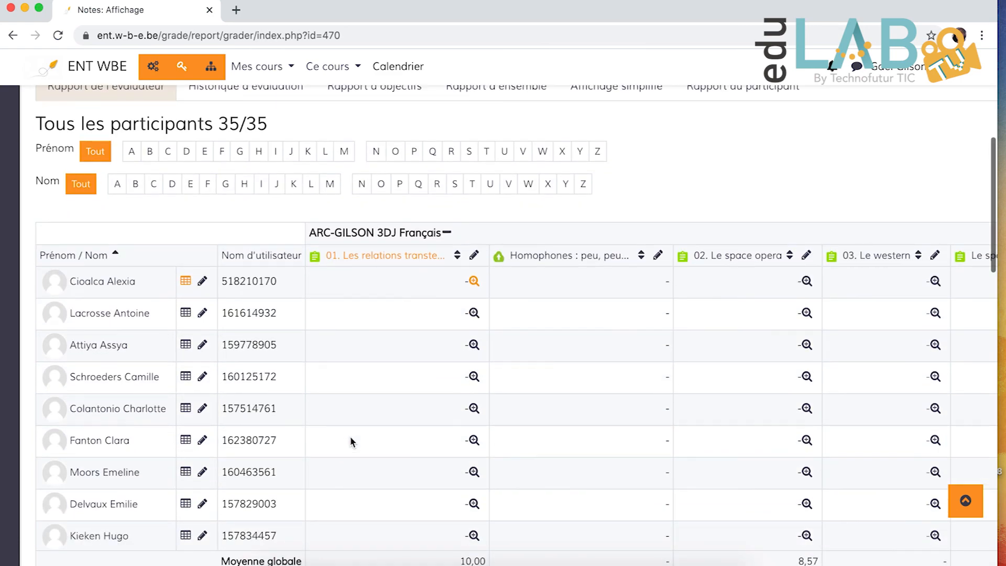
scroll(414, 321, down, 10)
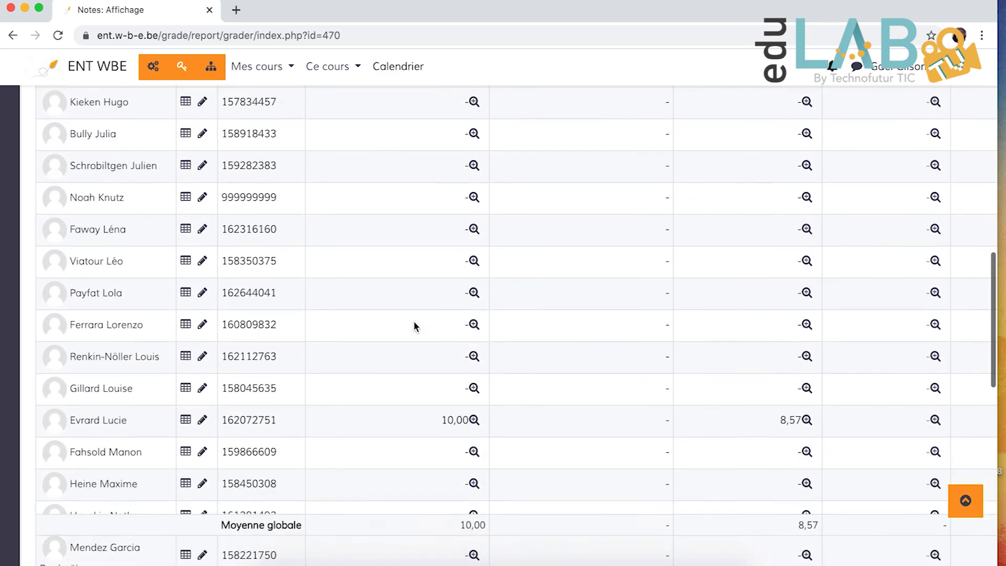
scroll(414, 321, down, 1)
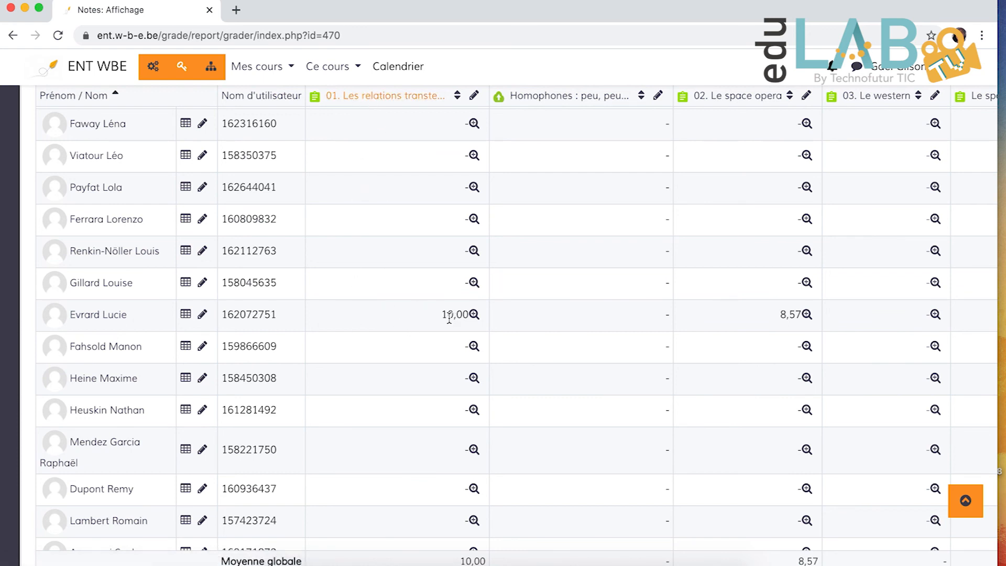
- Open the student's graded attempt at "01. Les relations transtexuelles" and review its summary and first question
click(475, 316)
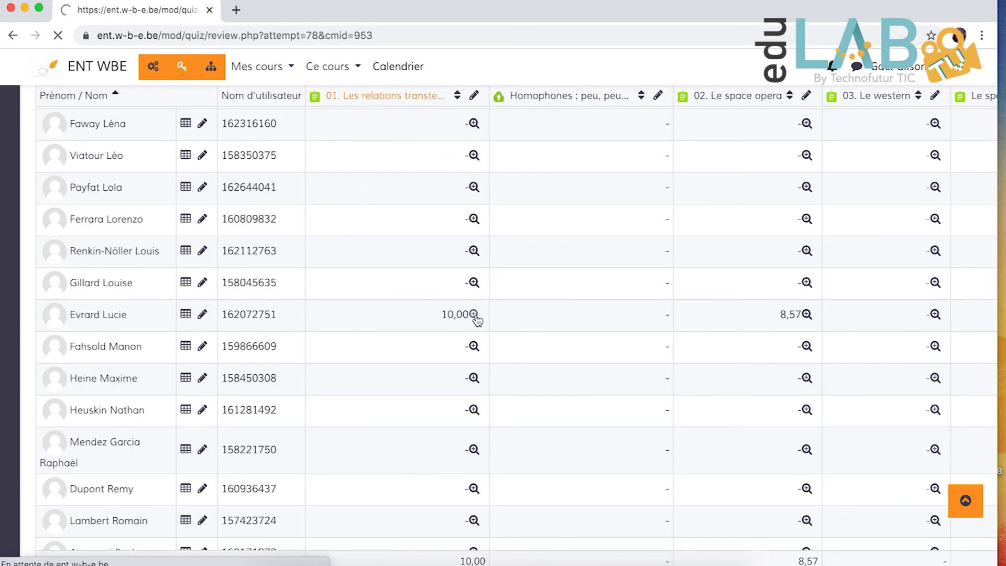
scroll(448, 367, down, 3)
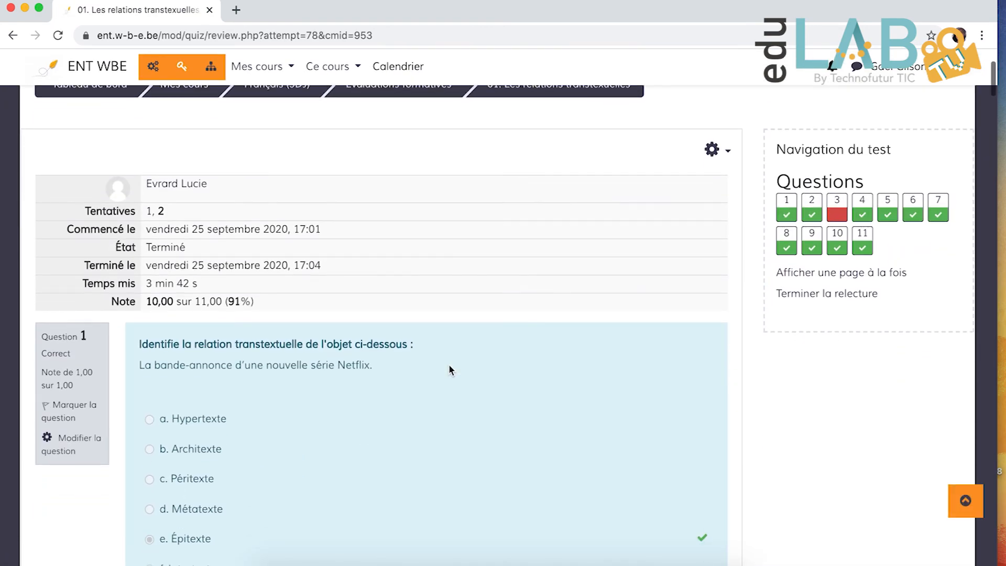
scroll(449, 367, down, 1)
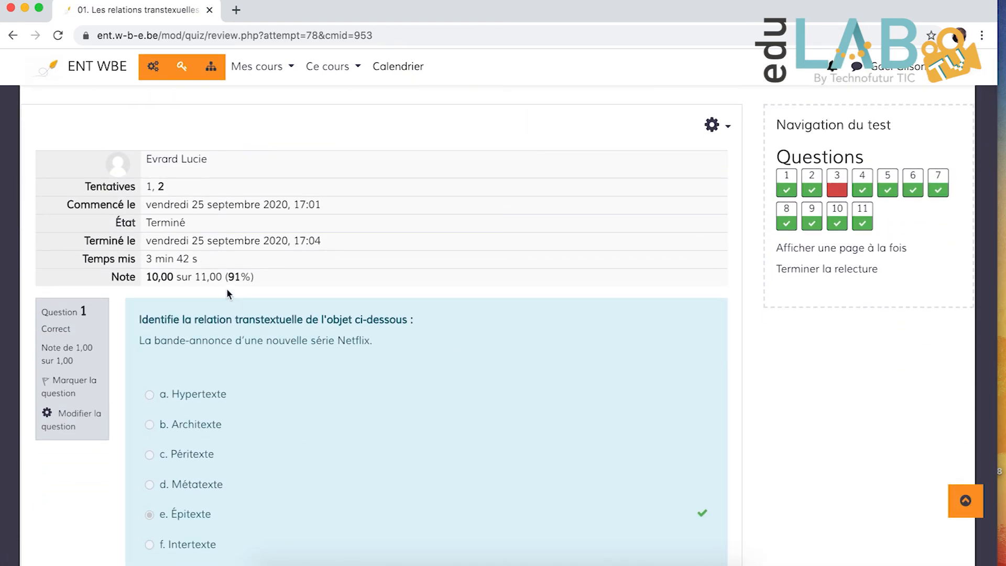
scroll(395, 336, down, 2)
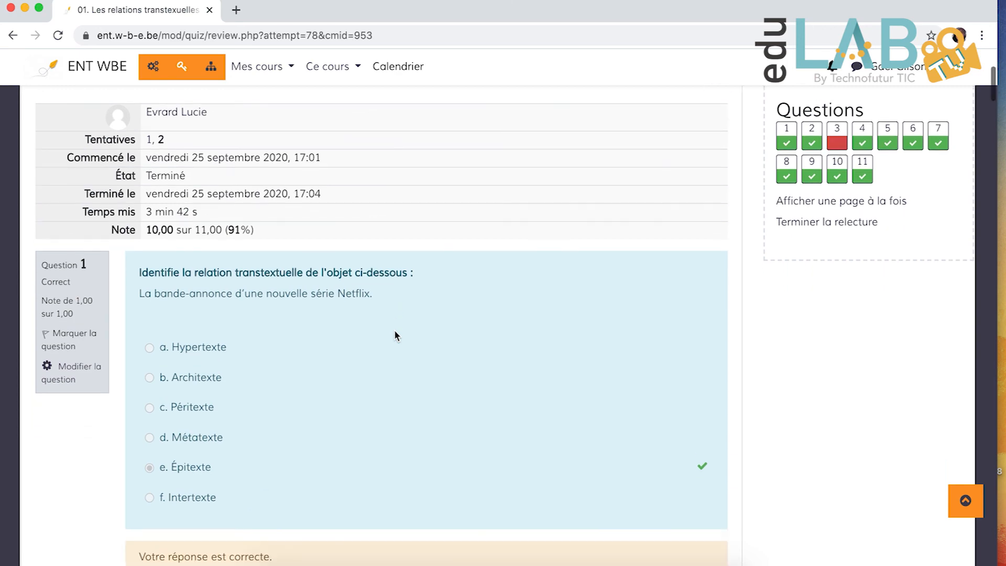
scroll(396, 335, down, 12)
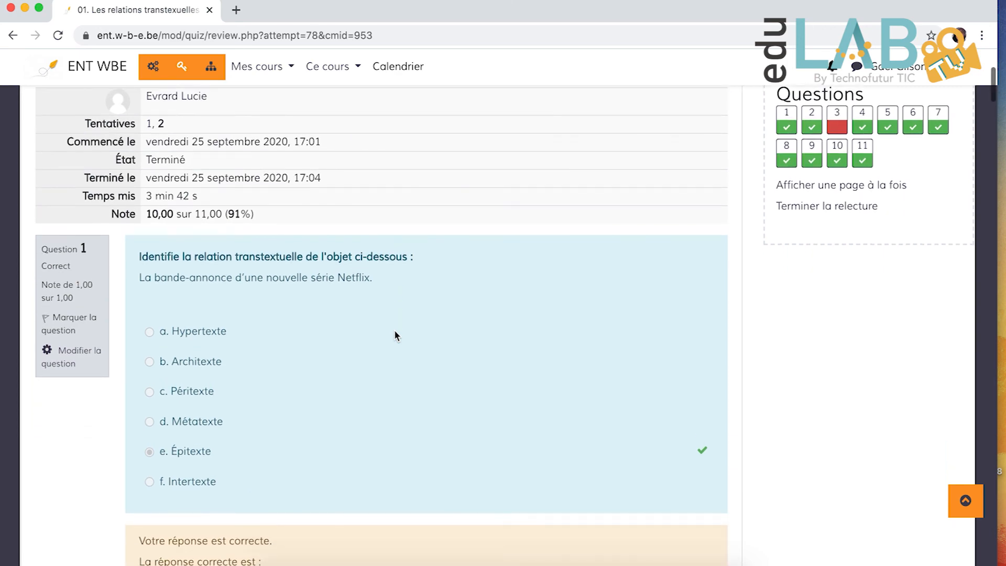
scroll(396, 331, up, 15)
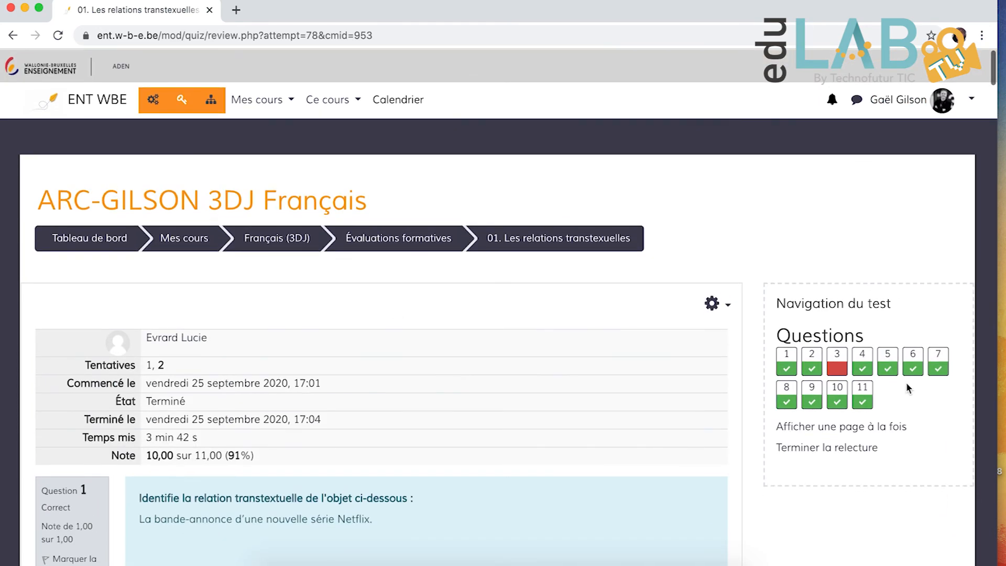
- Examine the student's answer to question 3 of the attempt and return to the 3DJ Français course
click(842, 367)
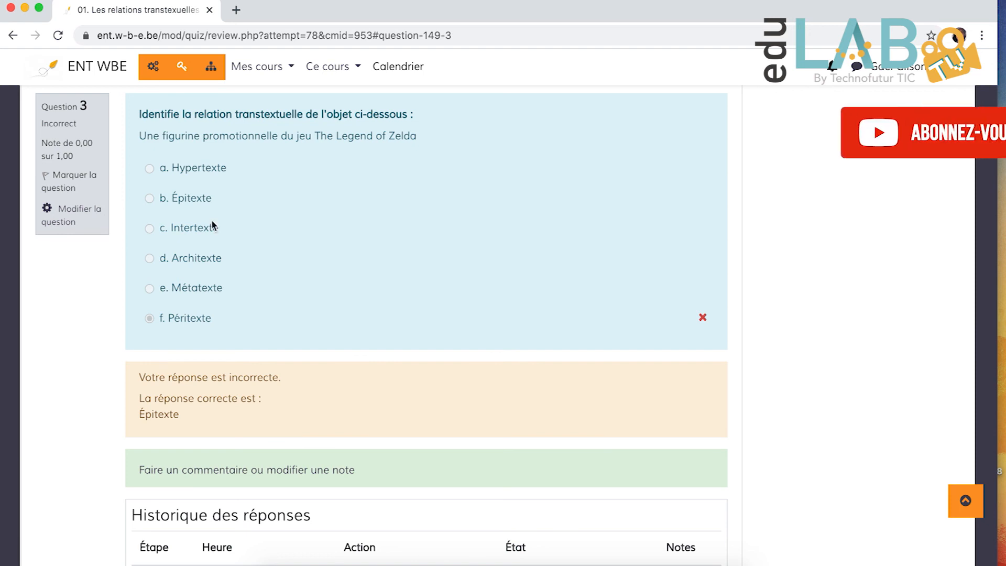
click(251, 70)
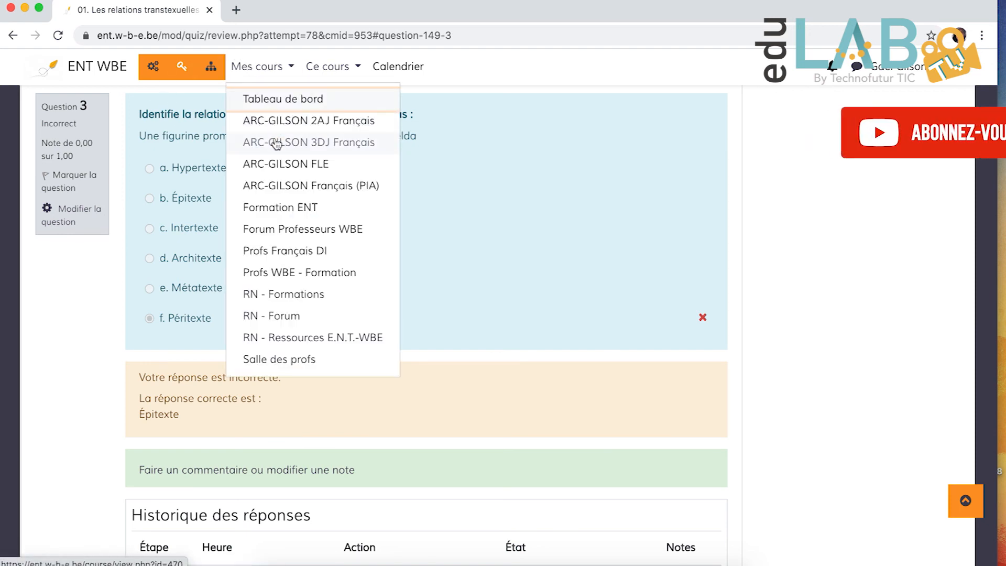
click(299, 141)
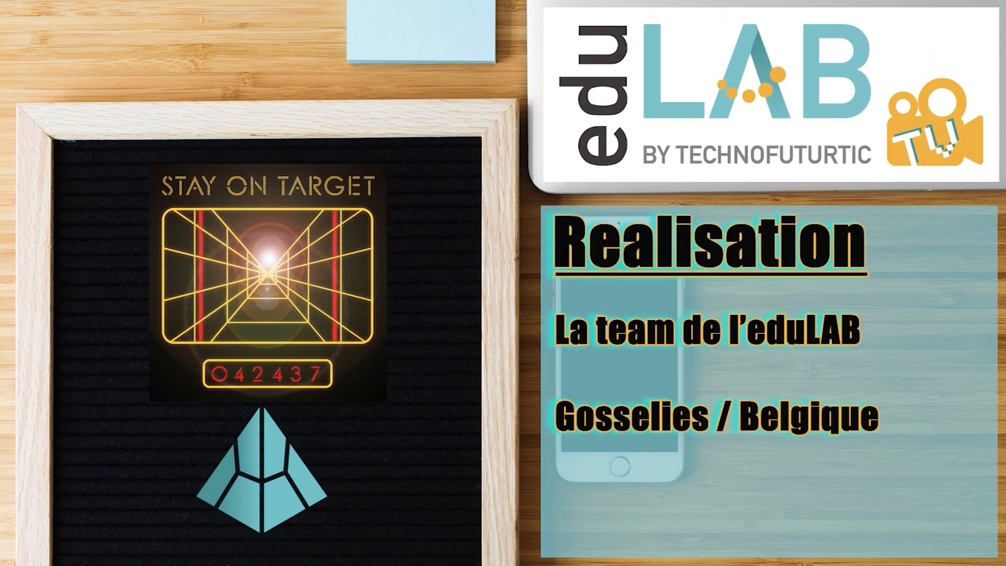